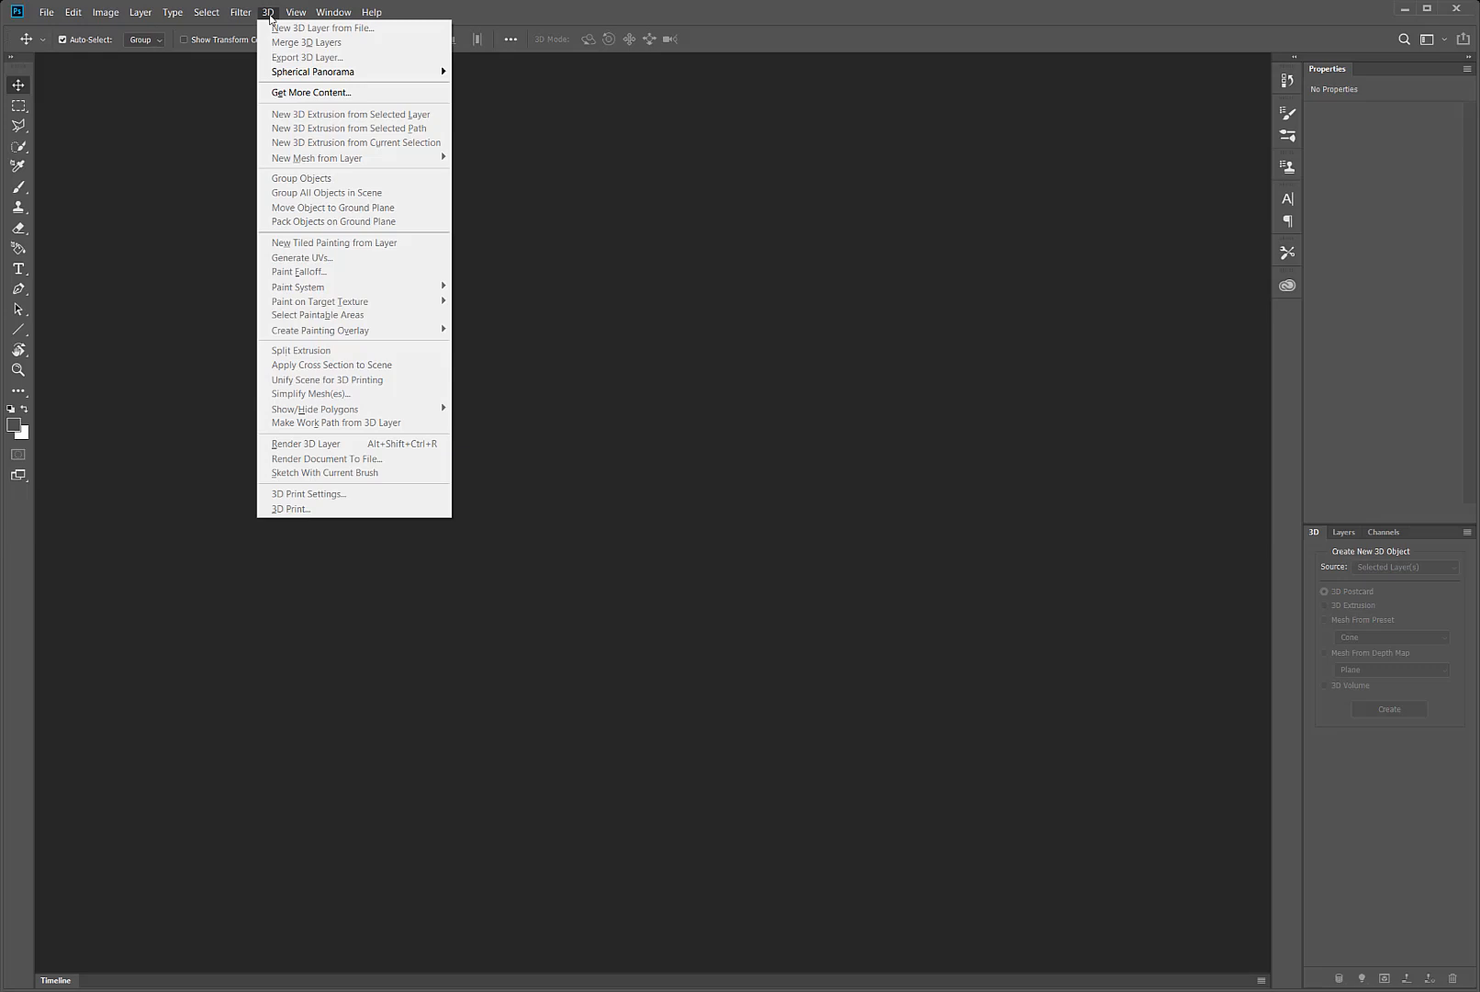
Import College Park.JPG from the vr folder as a spherical panorama.
{"action": "mouse_move", "coordinate": [294, 78]}
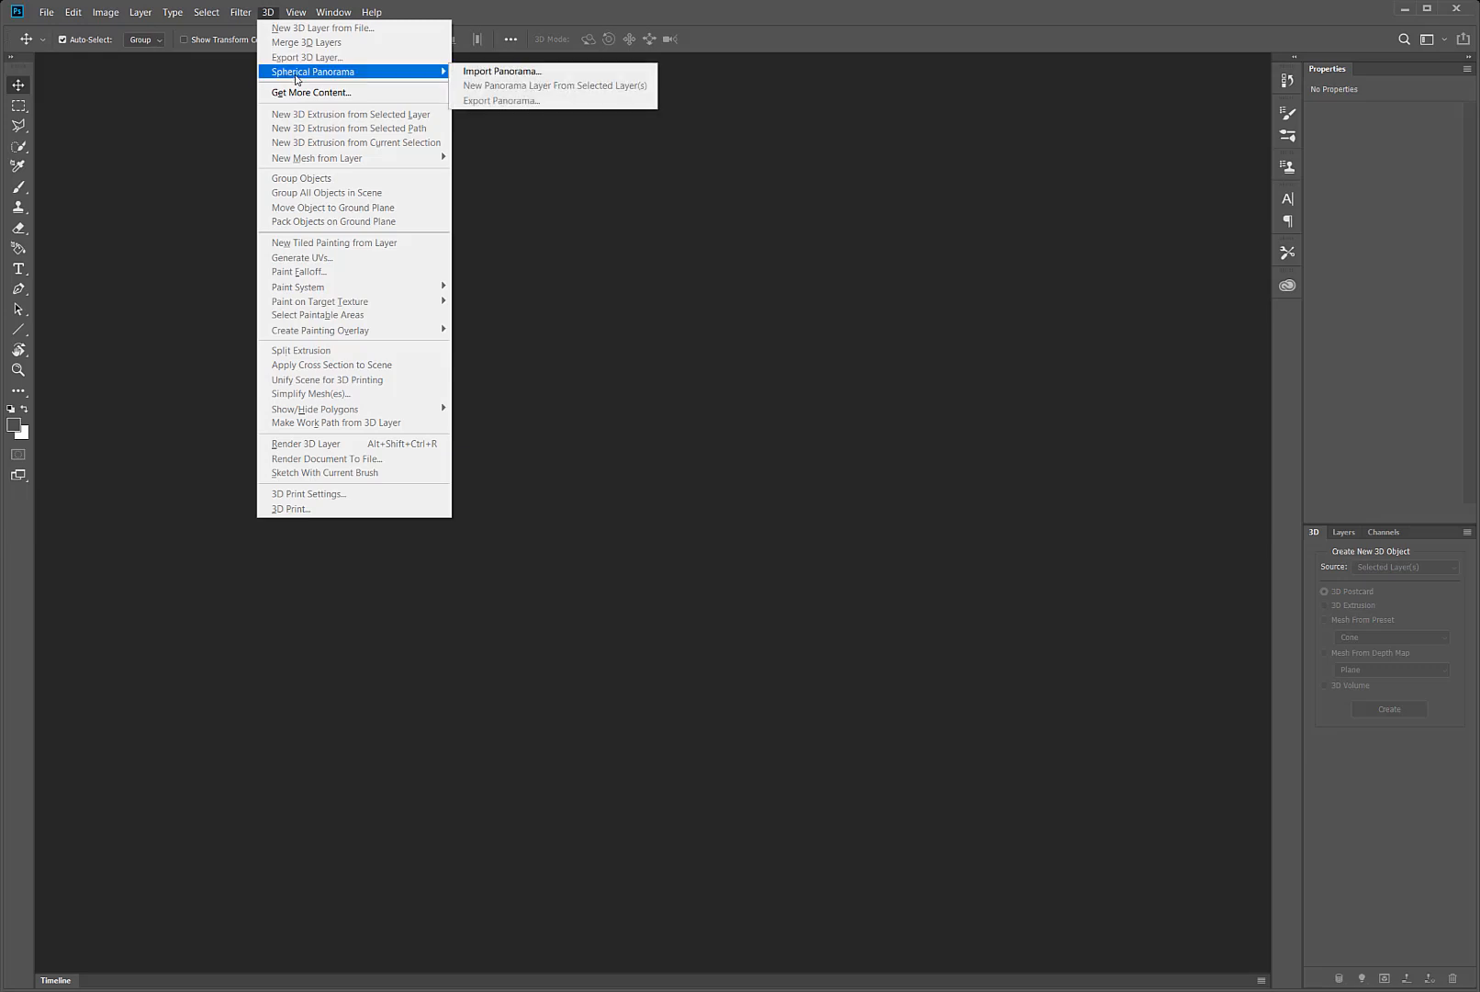
{"action": "left_click", "coordinate": [498, 73]}
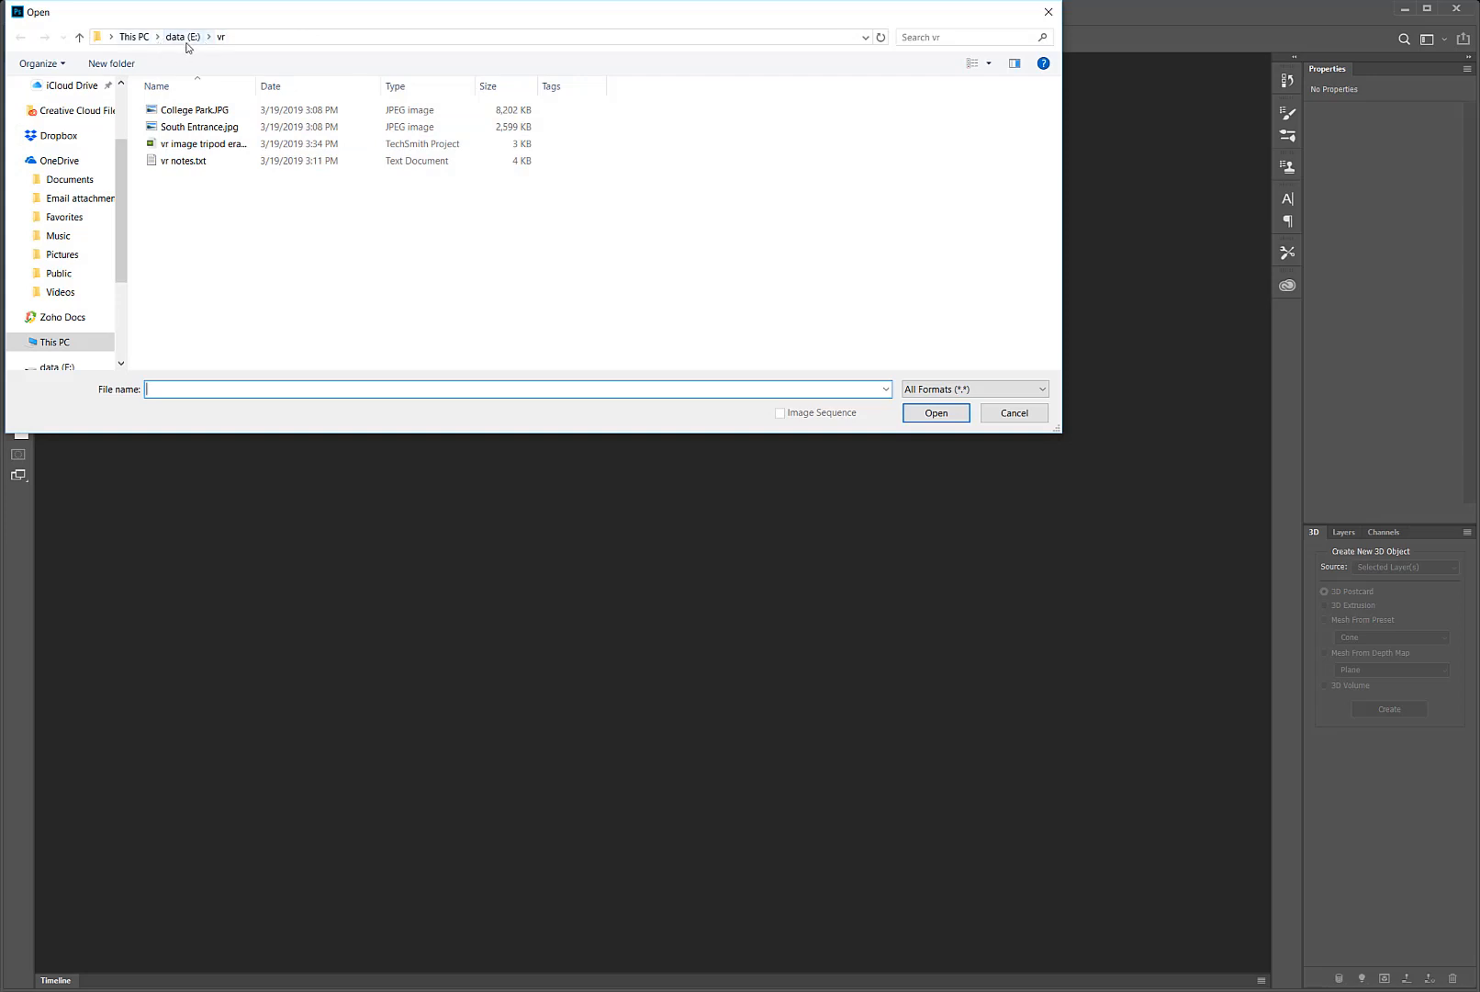
{"action": "left_click", "coordinate": [210, 114]}
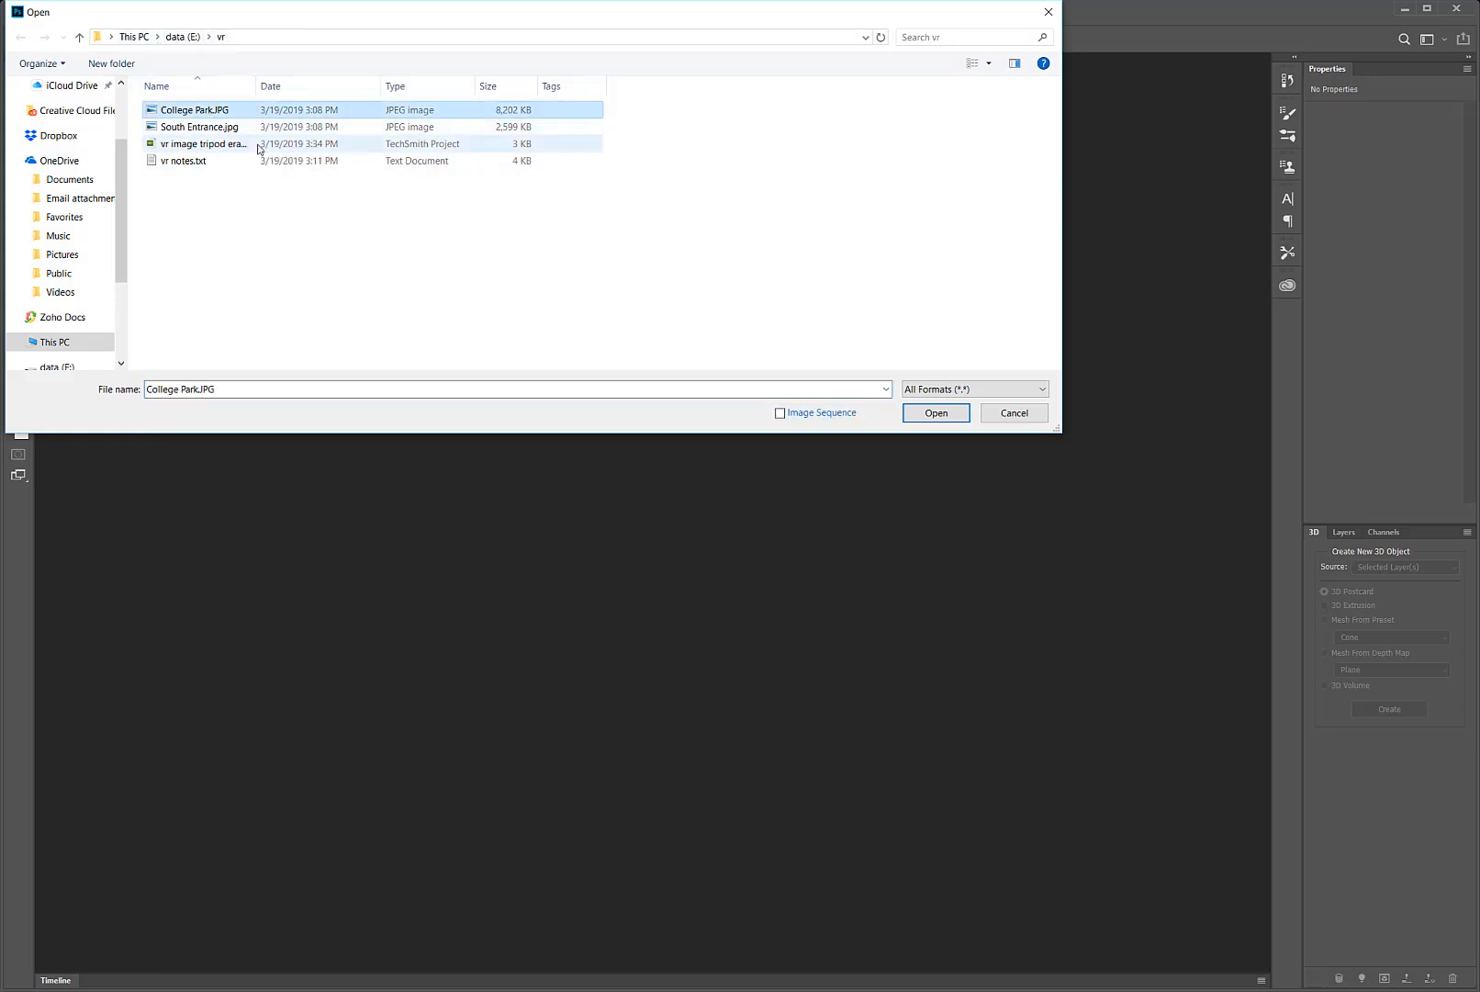
{"action": "left_click", "coordinate": [934, 414]}
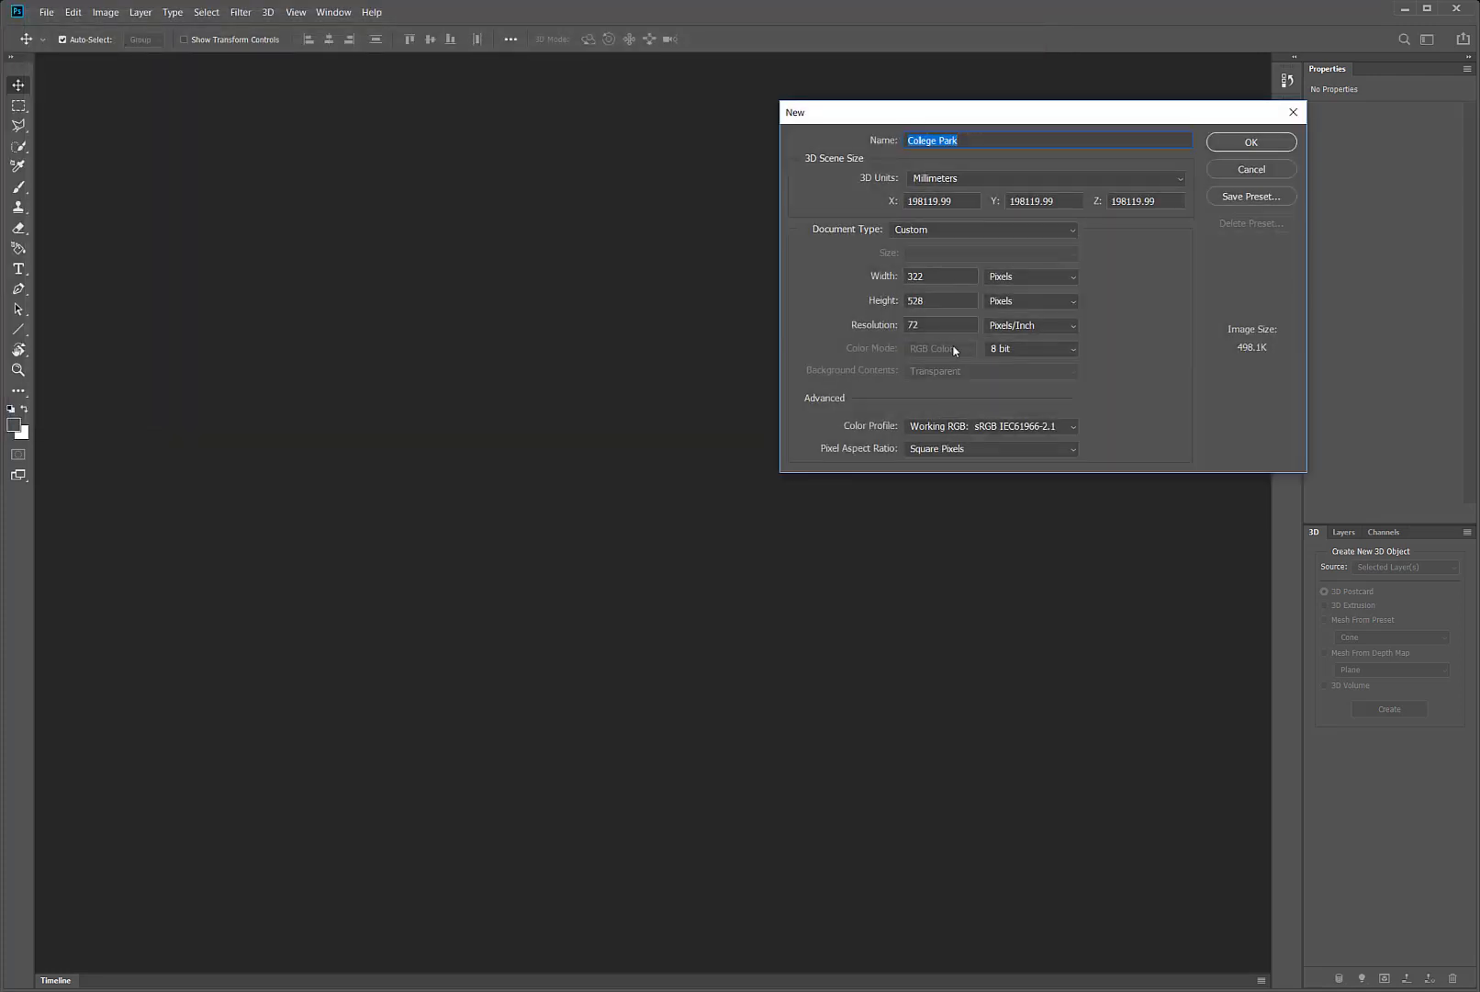
Set the College Park document to 800 pixels wide and 1200 pixels high, and create it.
{"action": "double_click", "coordinate": [941, 275]}
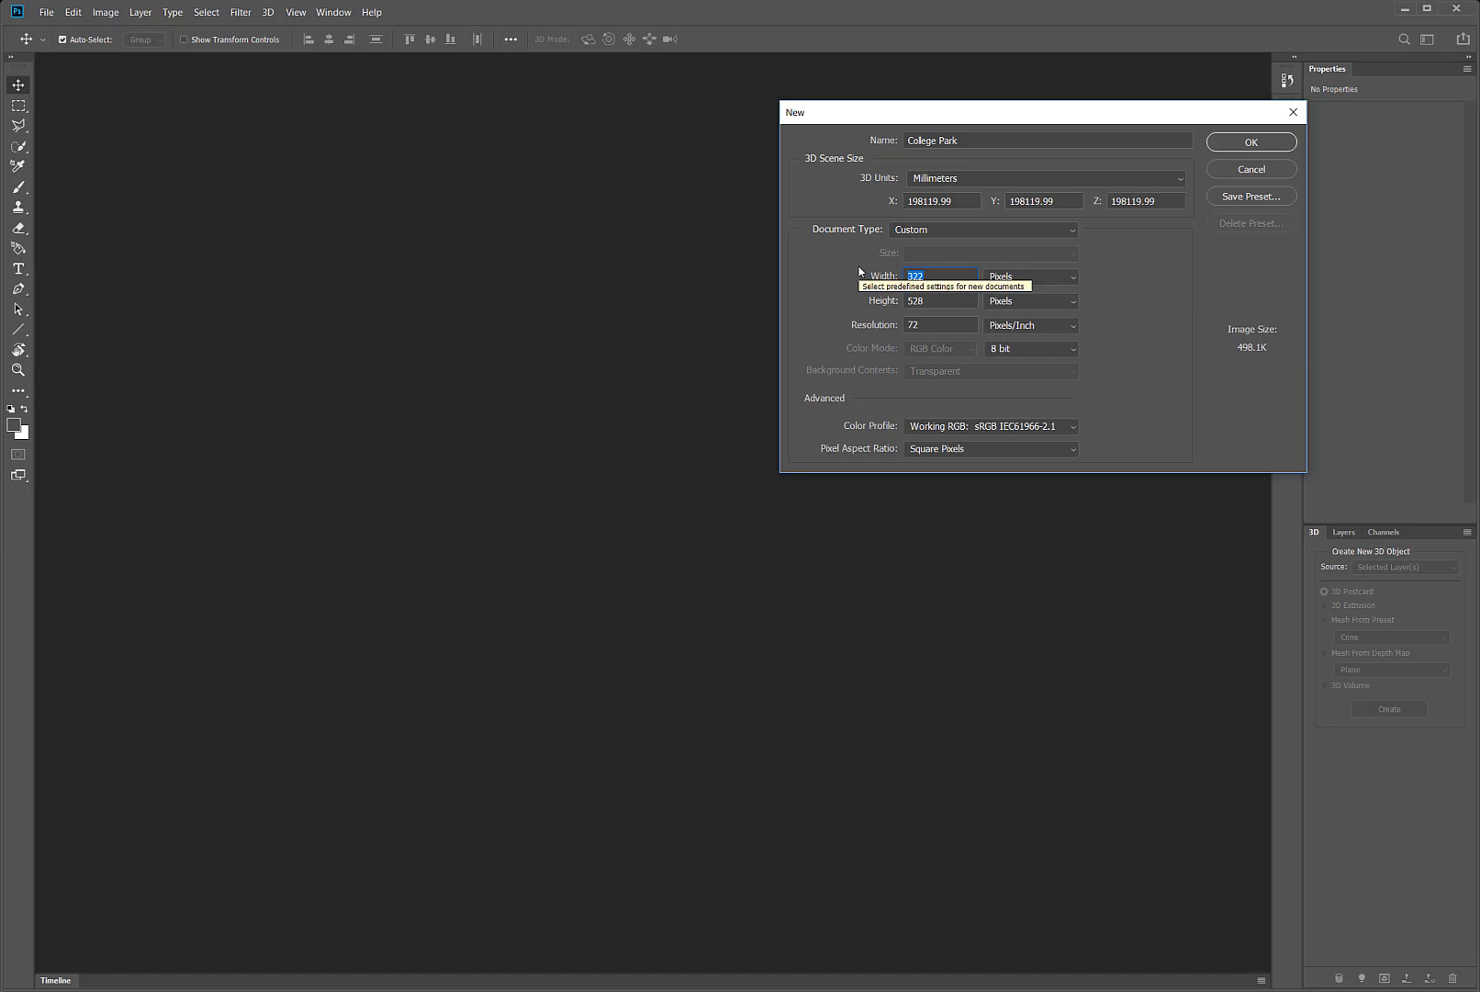
{"action": "type", "text": "800"}
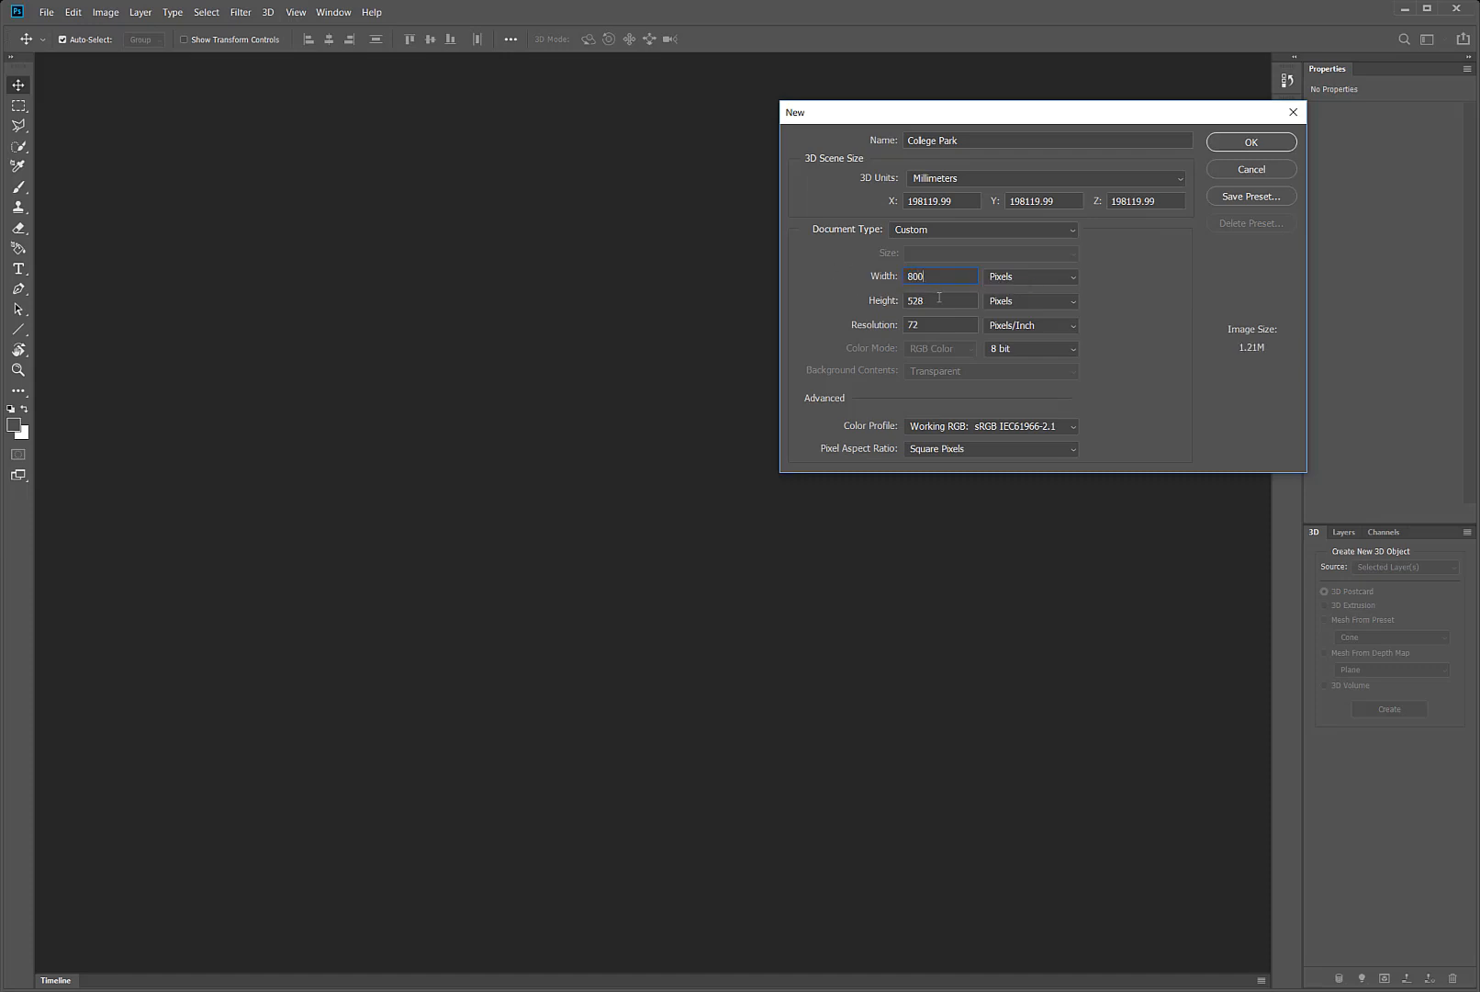
{"action": "left_click_drag", "start_coordinate": [939, 297], "coordinate": [860, 293]}
{"action": "type", "text": "1200"}
{"action": "left_click", "coordinate": [1251, 153]}
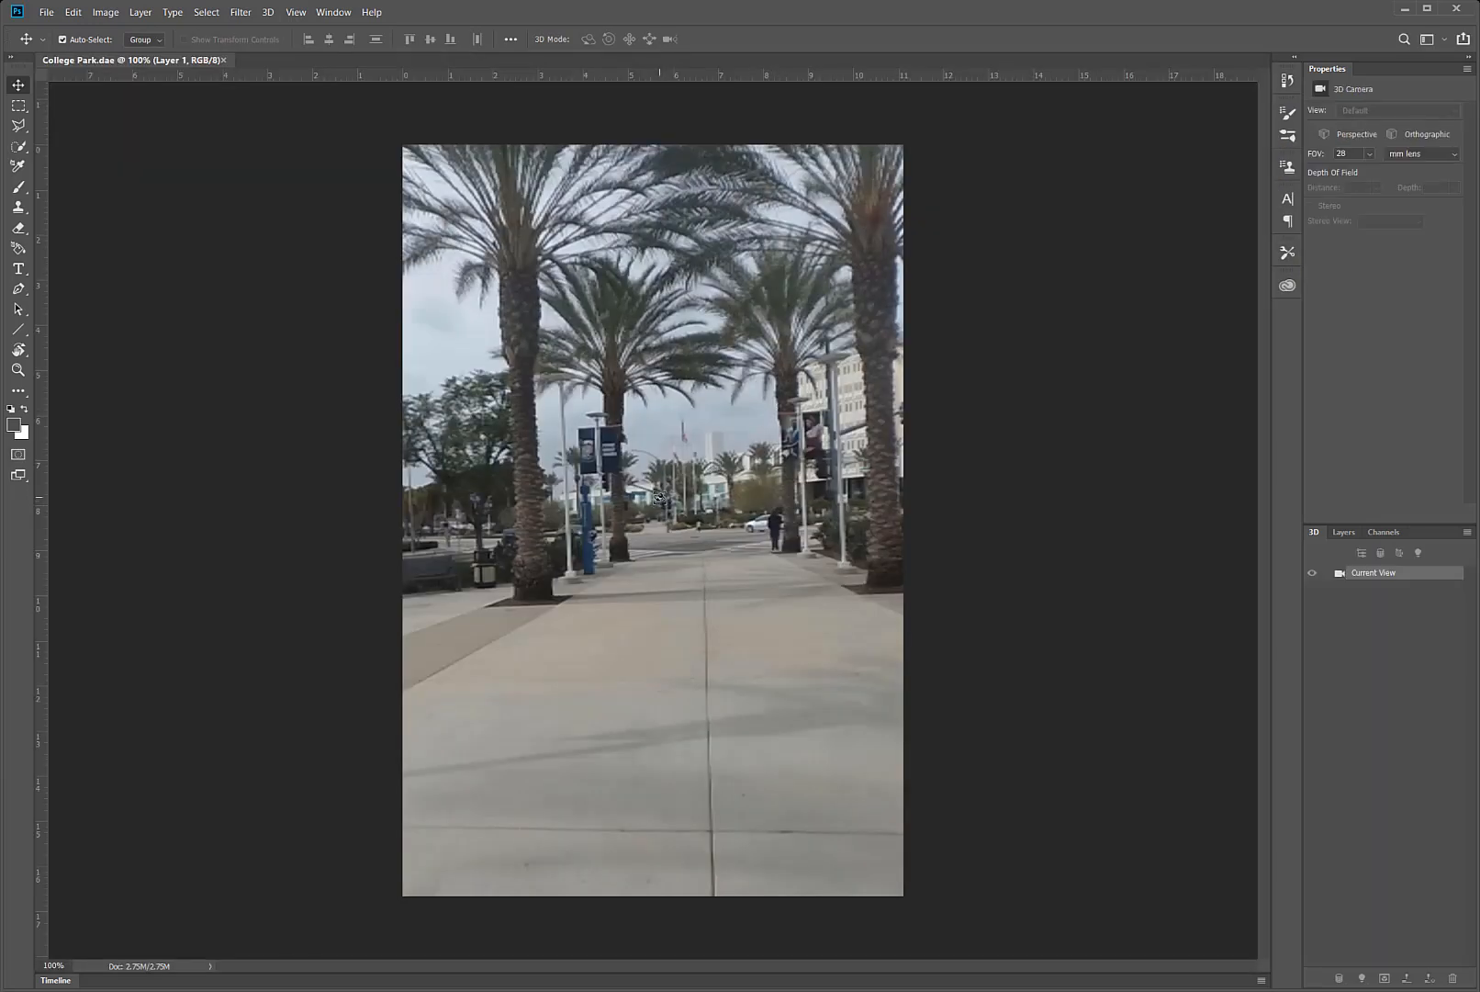
Outline the tripod and its shadow on the pavement with a closed Polygonal Lasso selection.
{"action": "left_click", "coordinate": [19, 87]}
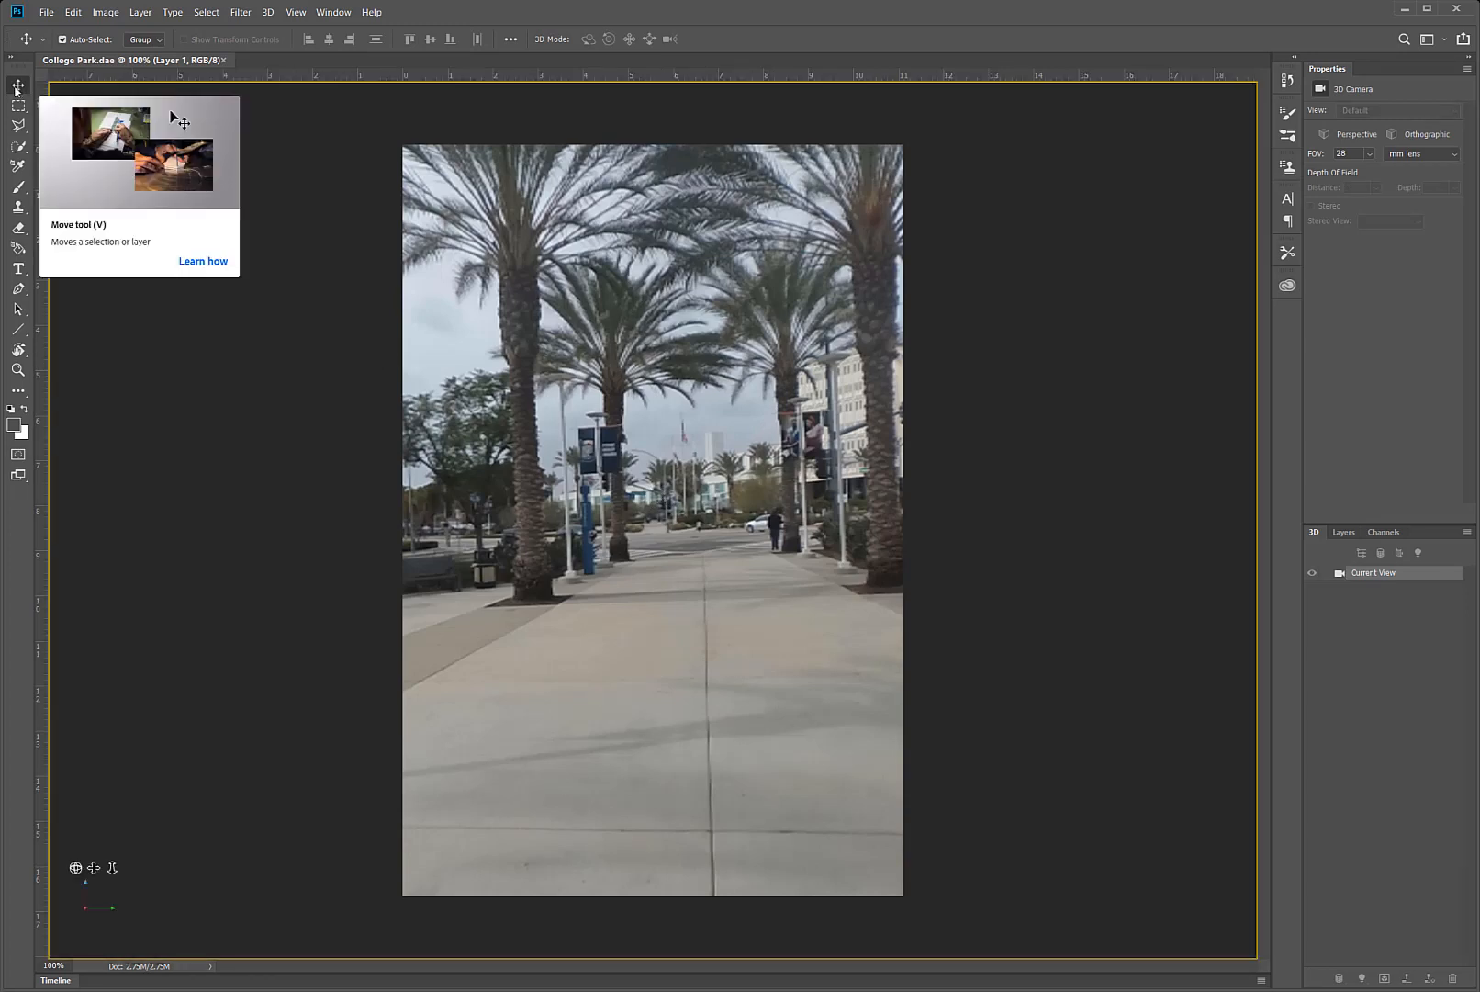
{"action": "left_click_drag", "start_coordinate": [719, 536], "coordinate": [457, 768]}
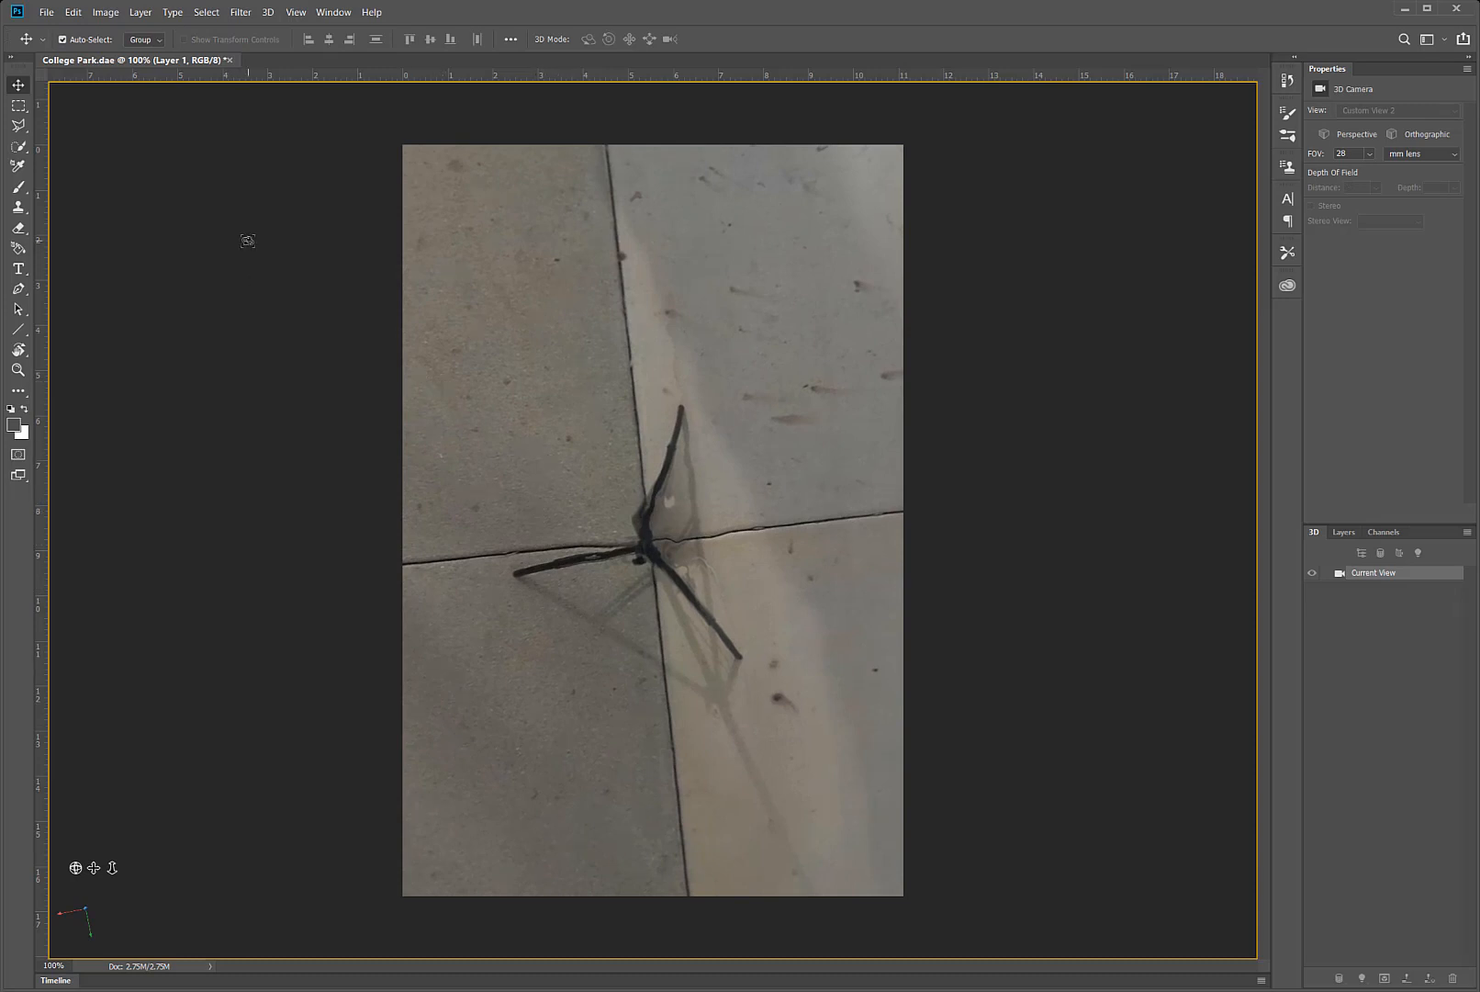
{"action": "left_click", "coordinate": [23, 133]}
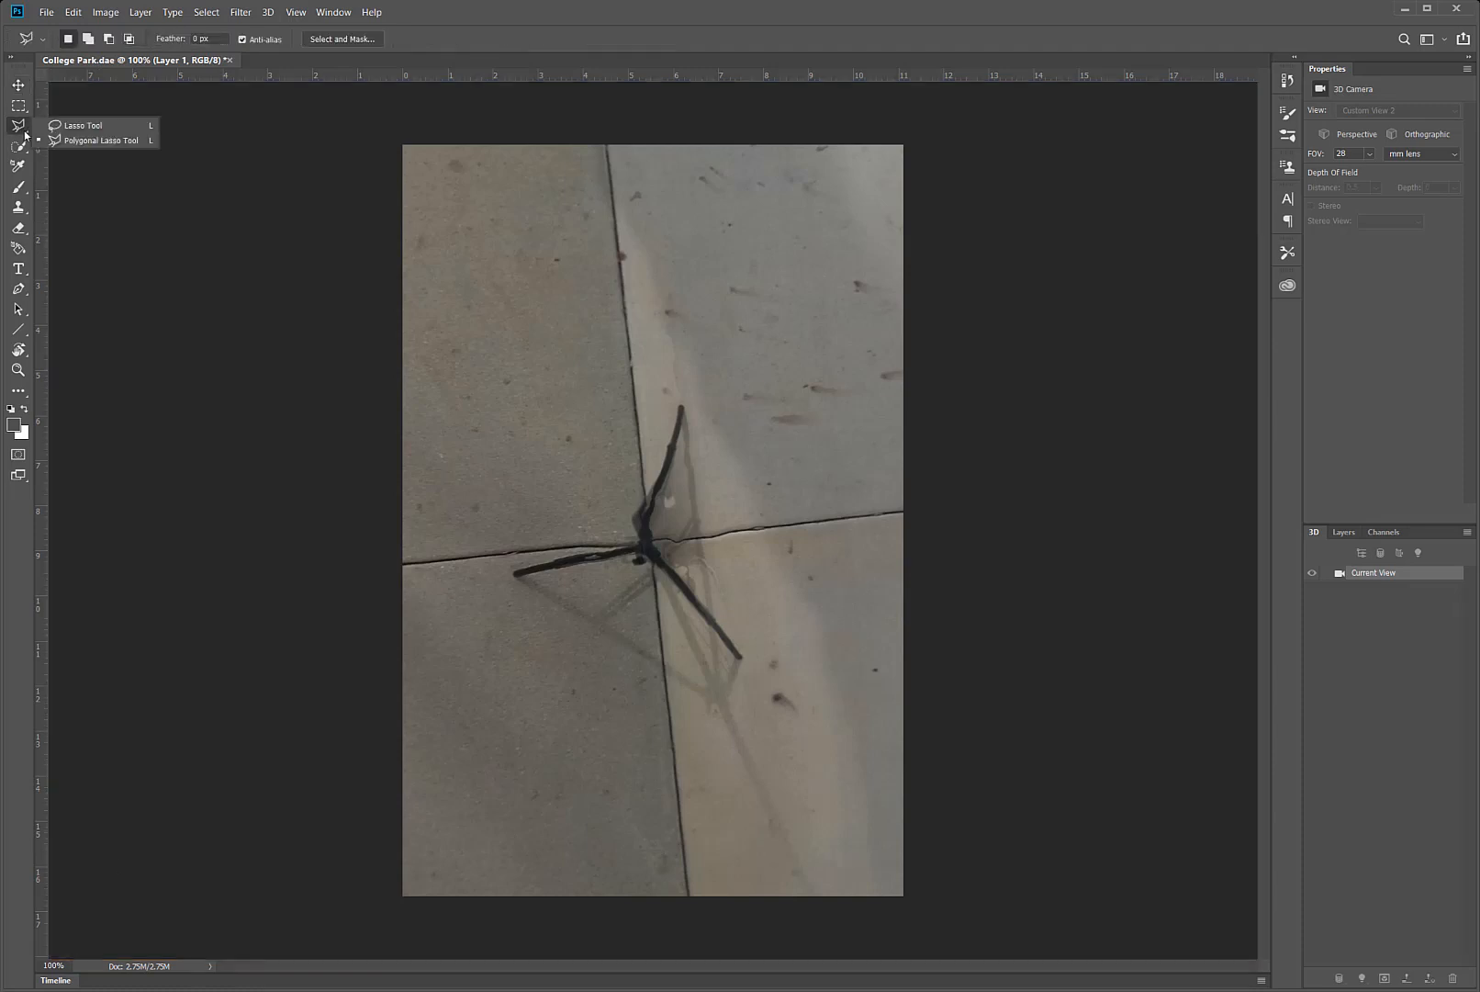
{"action": "left_click", "coordinate": [96, 145]}
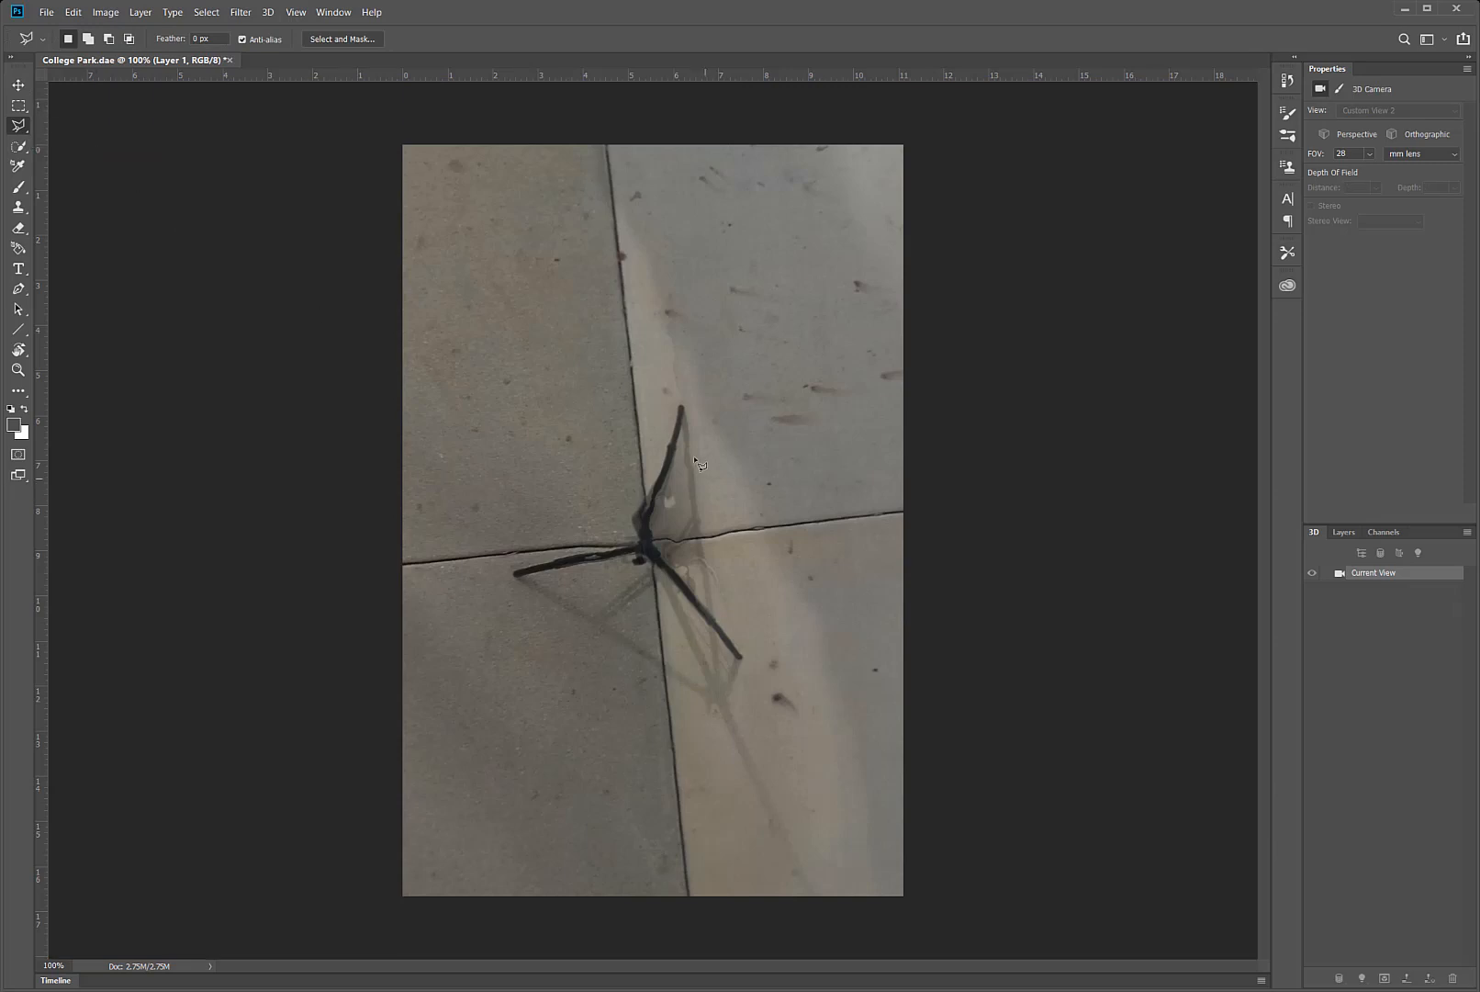
{"action": "left_click", "coordinate": [621, 540]}
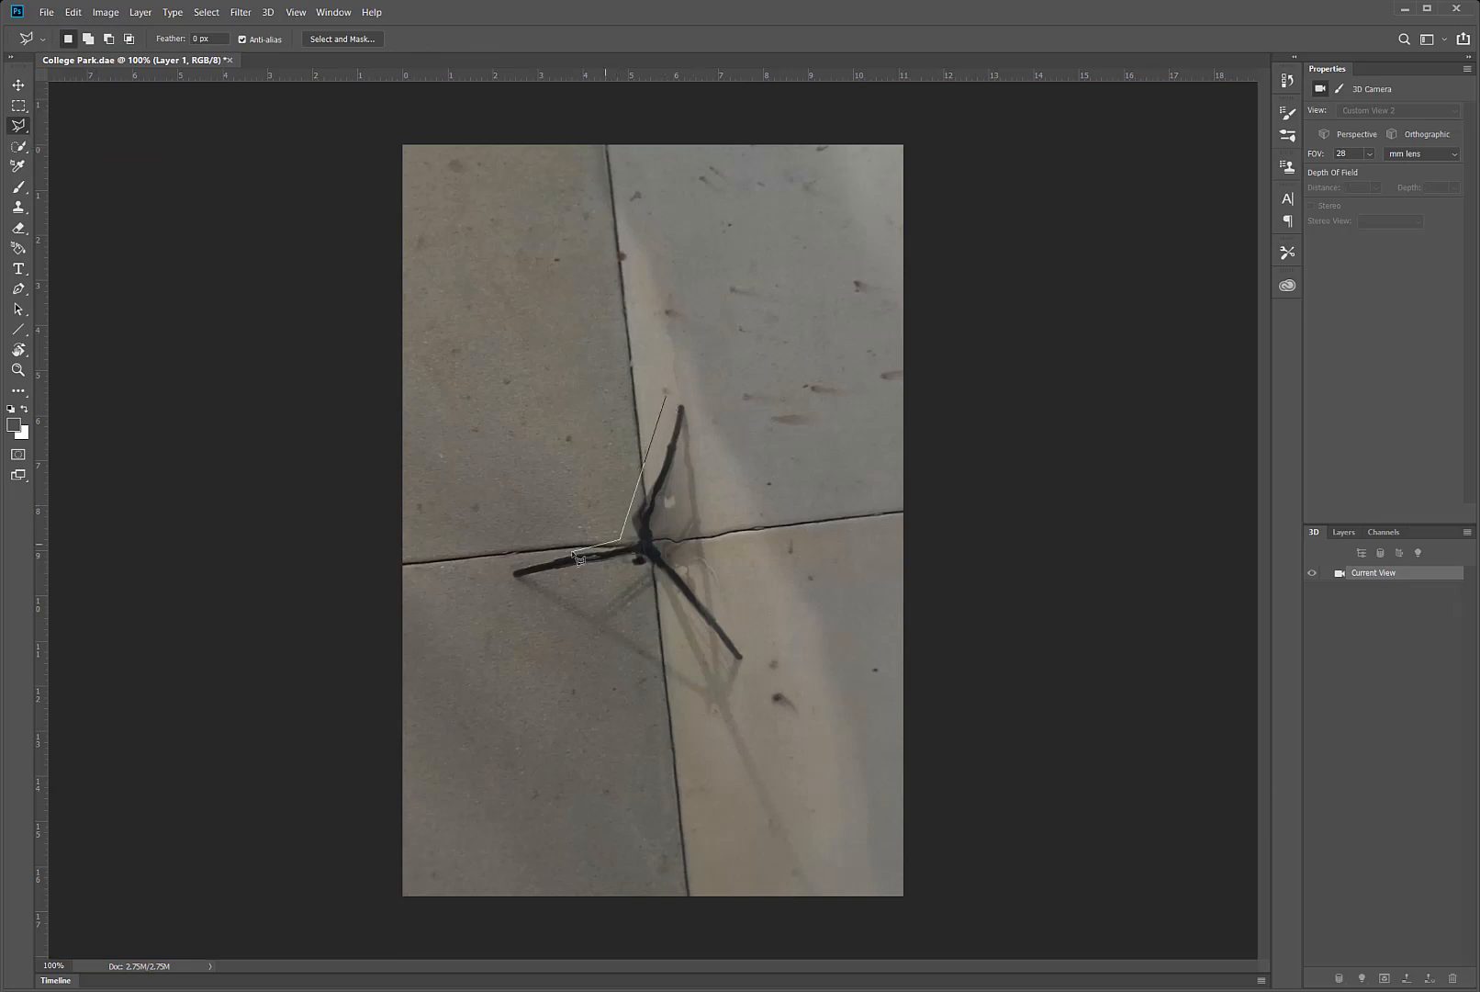
{"action": "left_click", "coordinate": [501, 569]}
{"action": "left_click", "coordinate": [701, 704]}
{"action": "left_click", "coordinate": [794, 877]}
{"action": "left_click", "coordinate": [804, 872]}
{"action": "left_click", "coordinate": [715, 609]}
{"action": "left_click", "coordinate": [673, 401]}
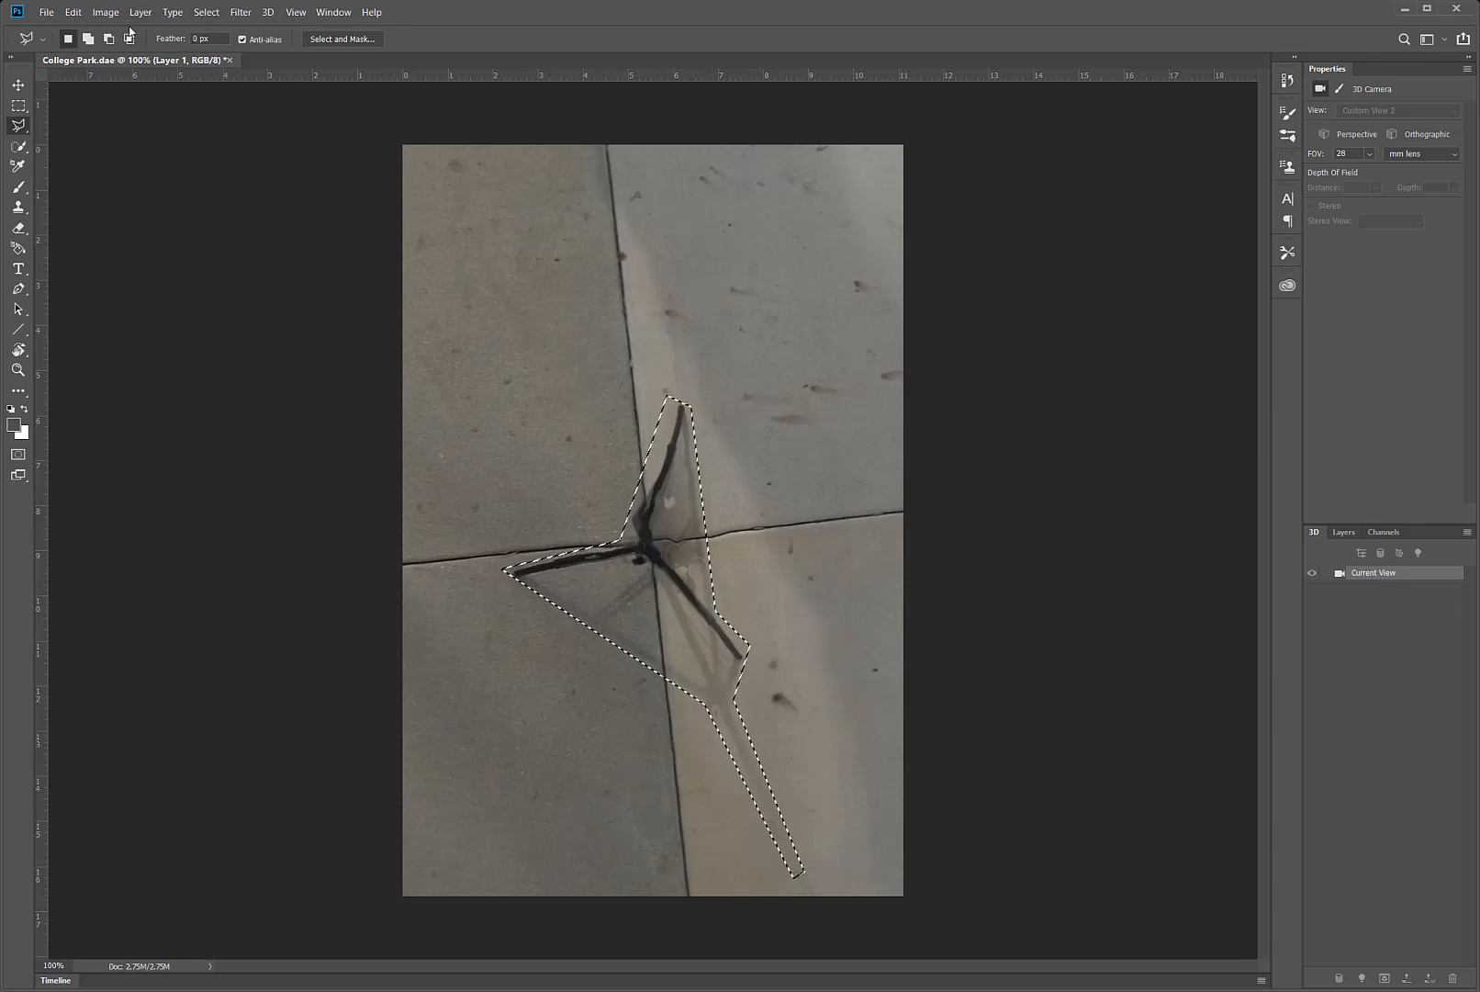
Remove the tripod and its shadow by filling the selection with Content-Aware contents, Normal mode, 100% opacity.
{"action": "left_click", "coordinate": [73, 12]}
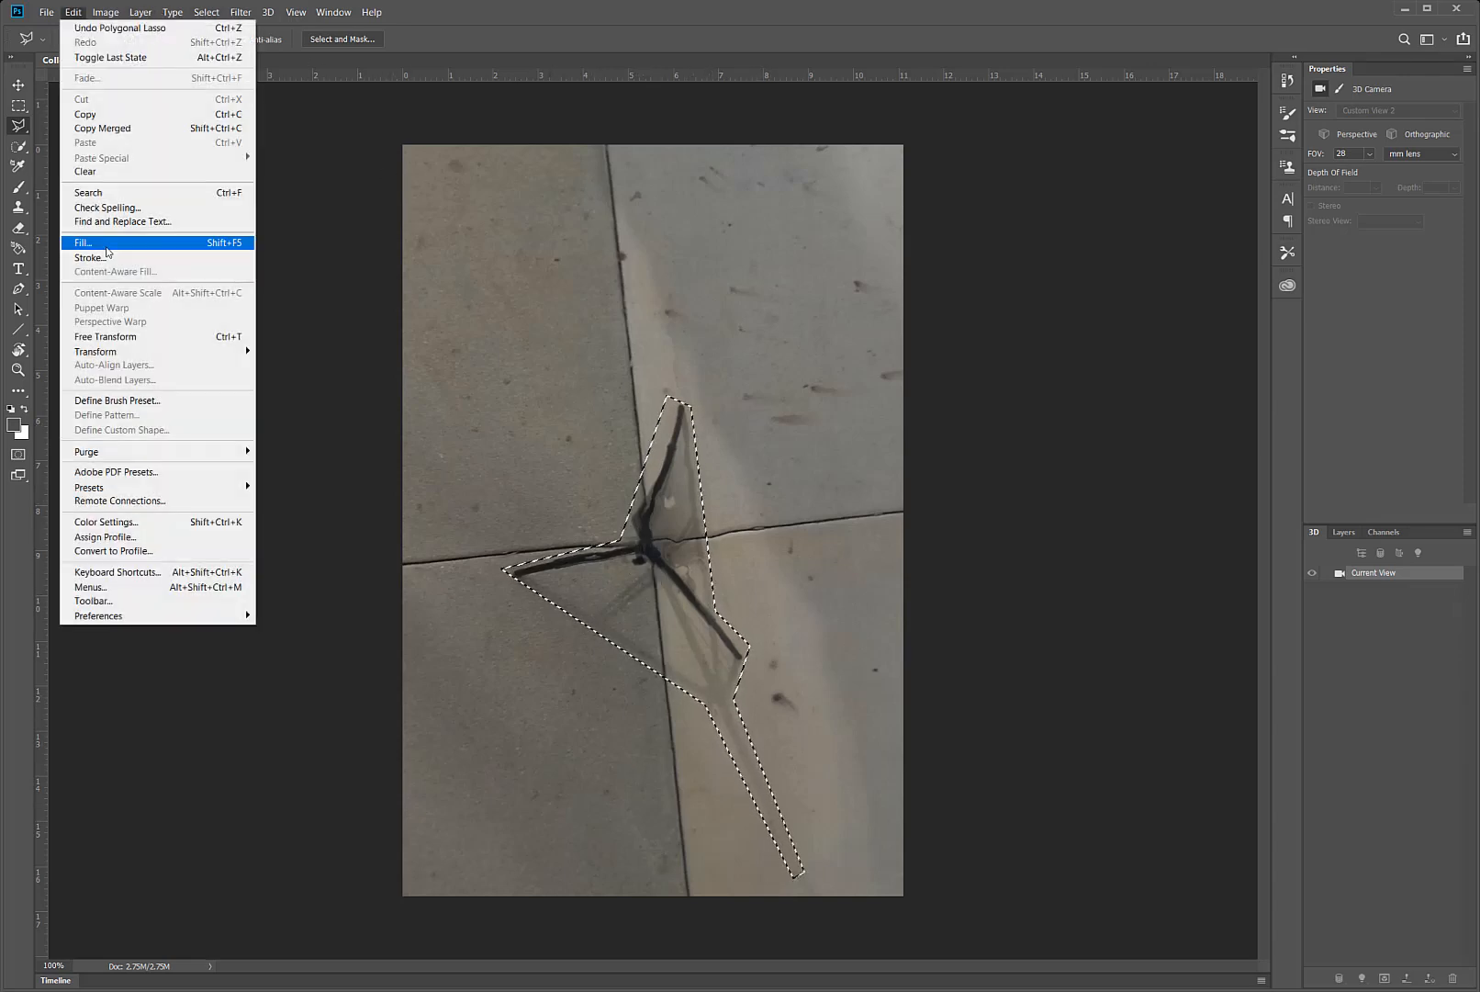
{"action": "left_click", "coordinate": [107, 244]}
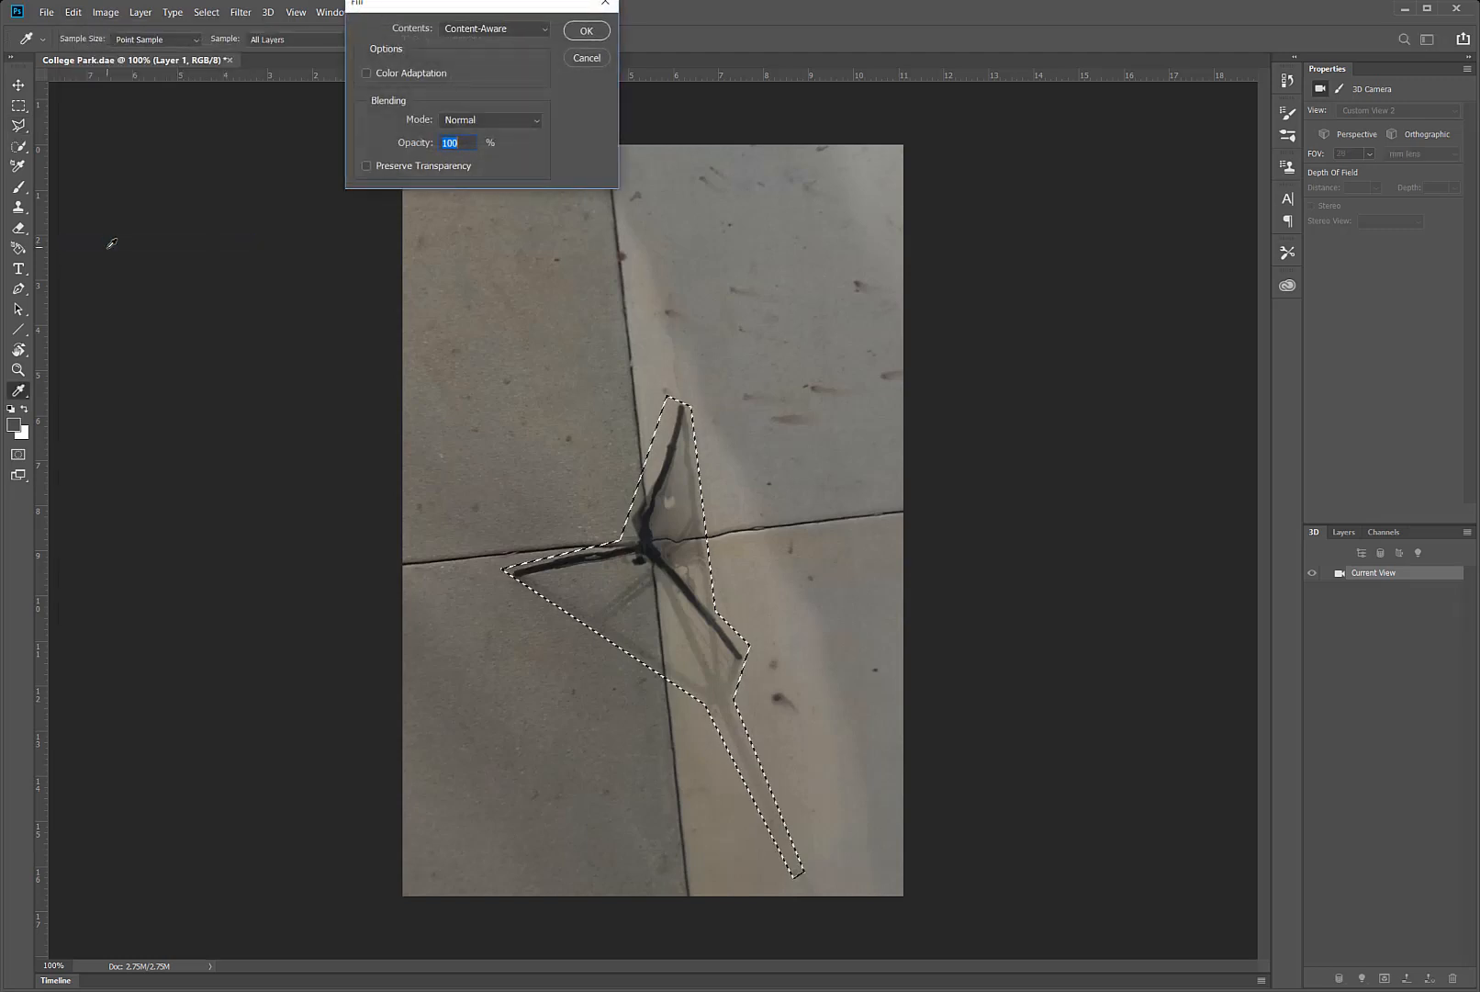
{"action": "left_click", "coordinate": [547, 31]}
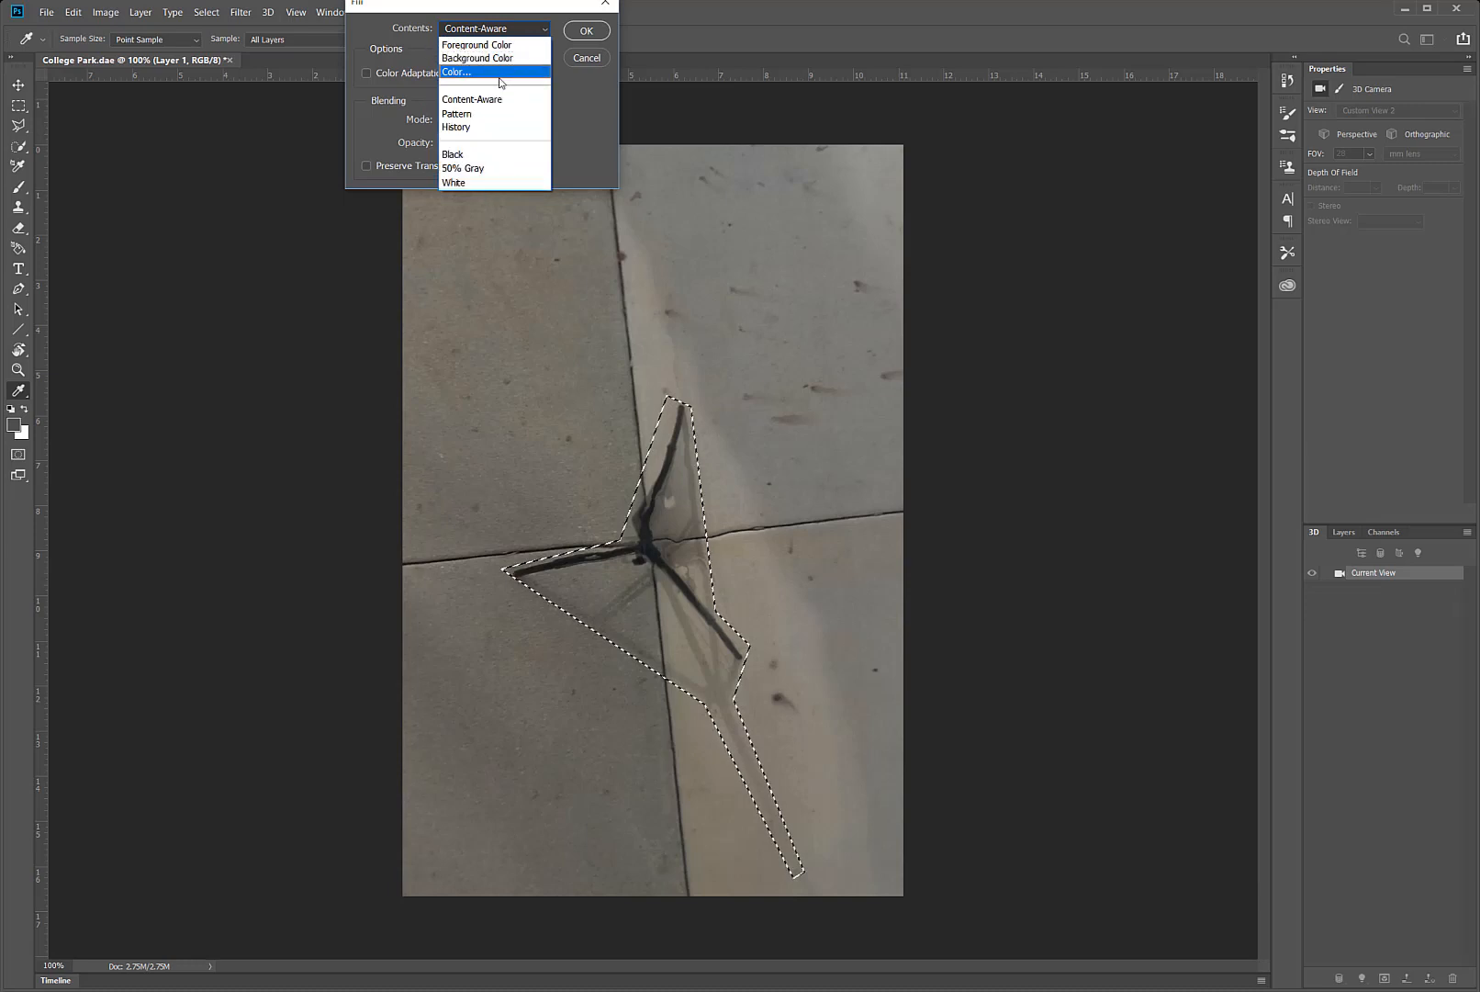
{"action": "left_click", "coordinate": [477, 100]}
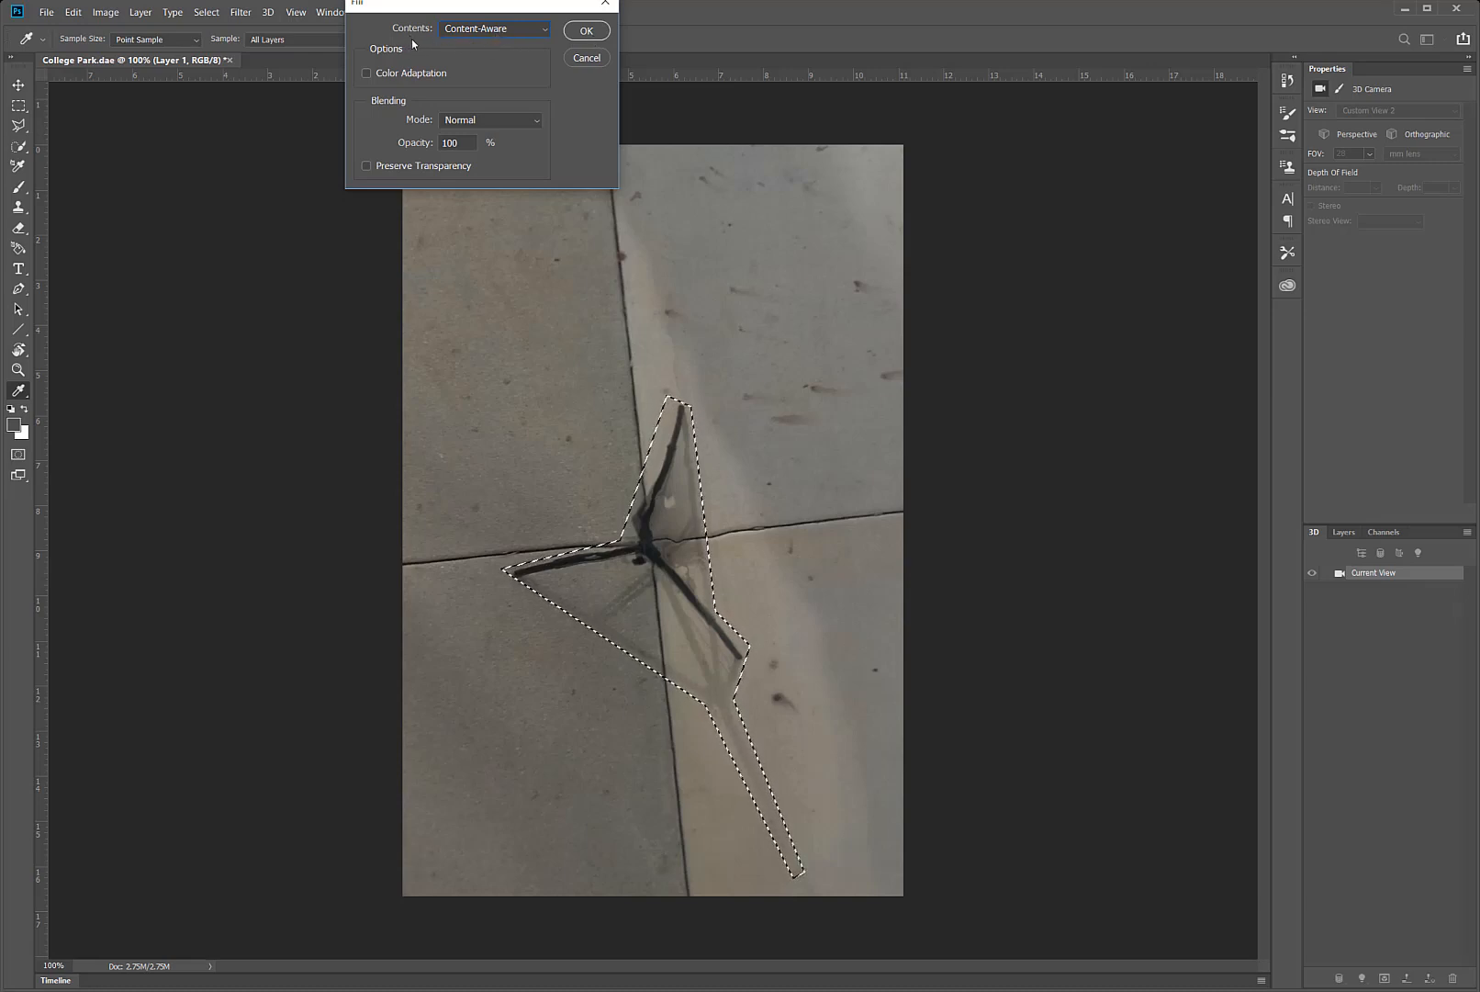
{"action": "left_click", "coordinate": [586, 30]}
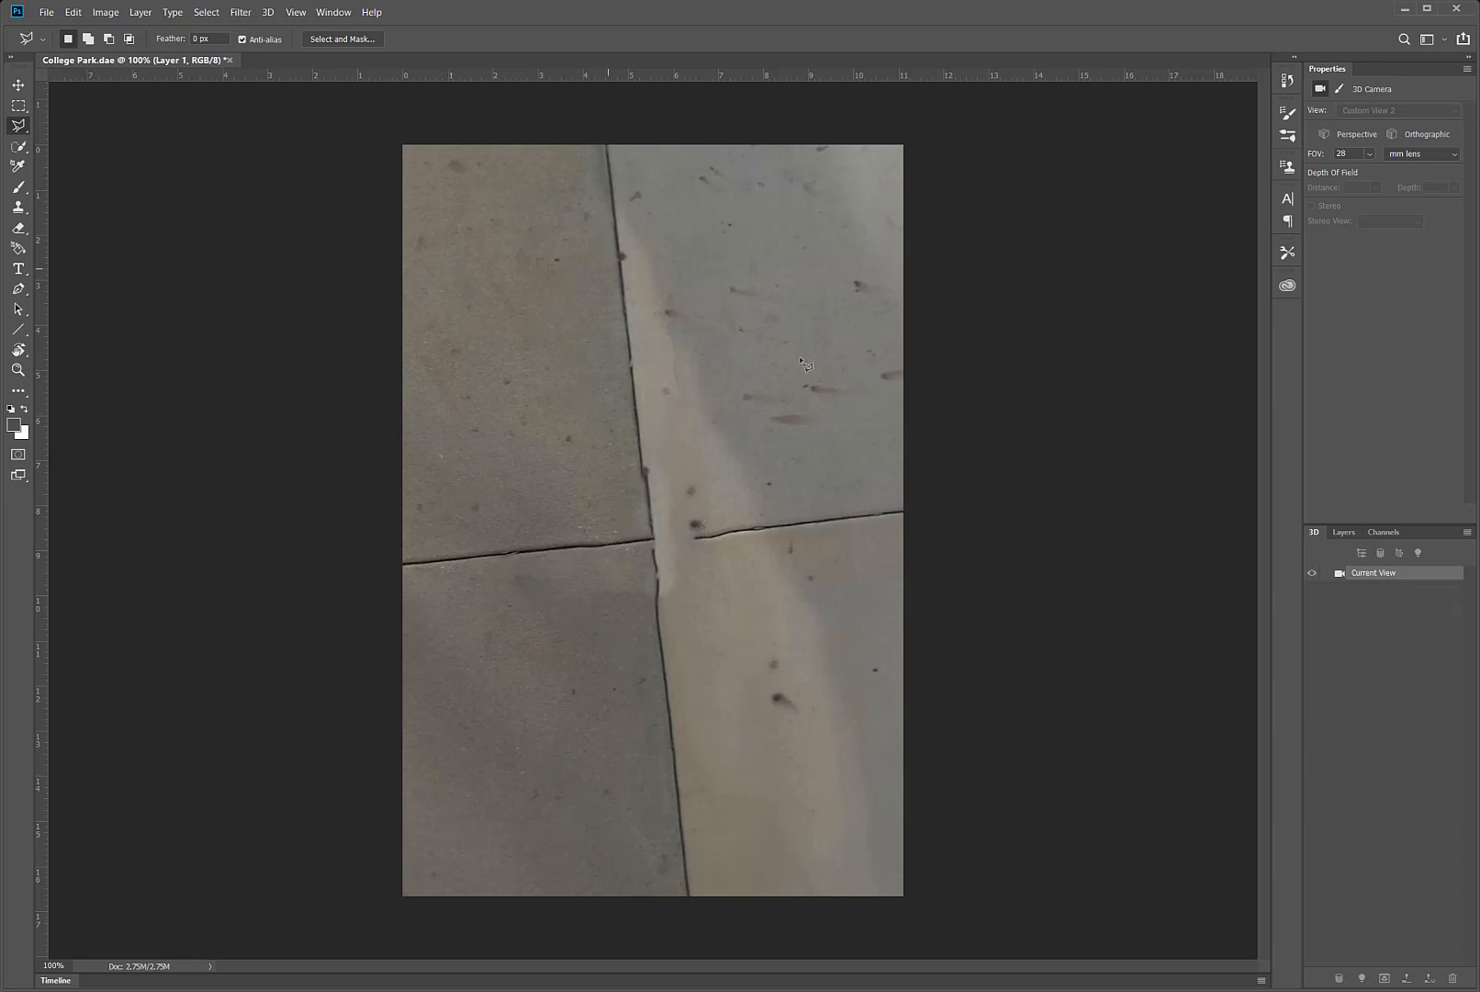
{"action": "left_click", "coordinate": [19, 85]}
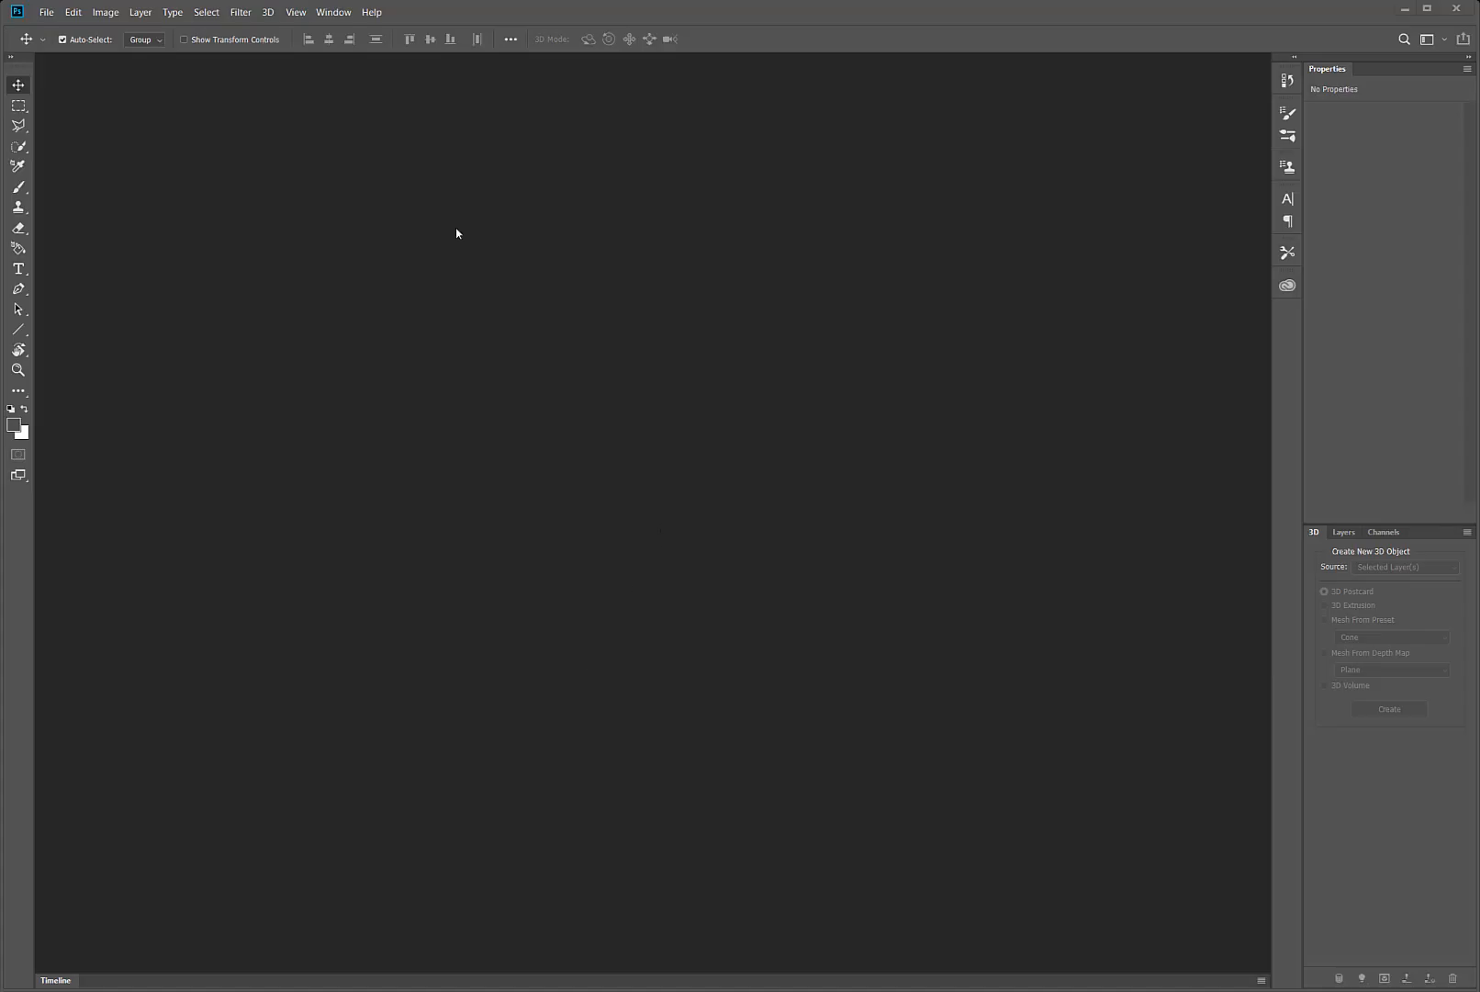
Import South Entrance.jpg from the vr folder as a spherical panorama.
{"action": "left_click", "coordinate": [275, 17]}
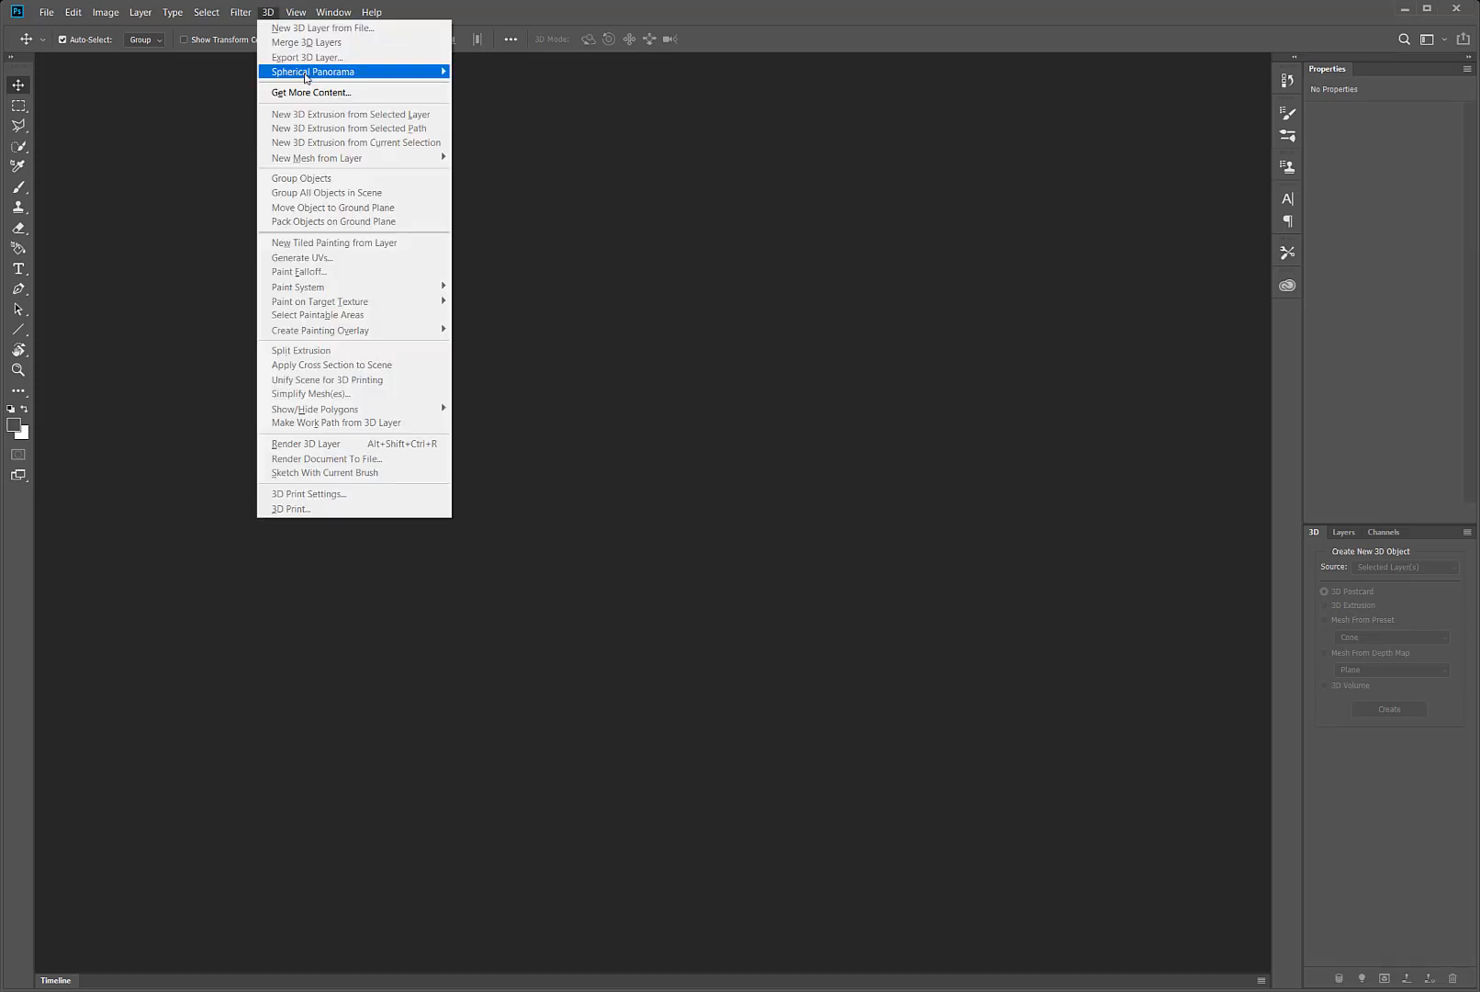
{"action": "mouse_move", "coordinate": [306, 77]}
{"action": "left_click", "coordinate": [504, 72]}
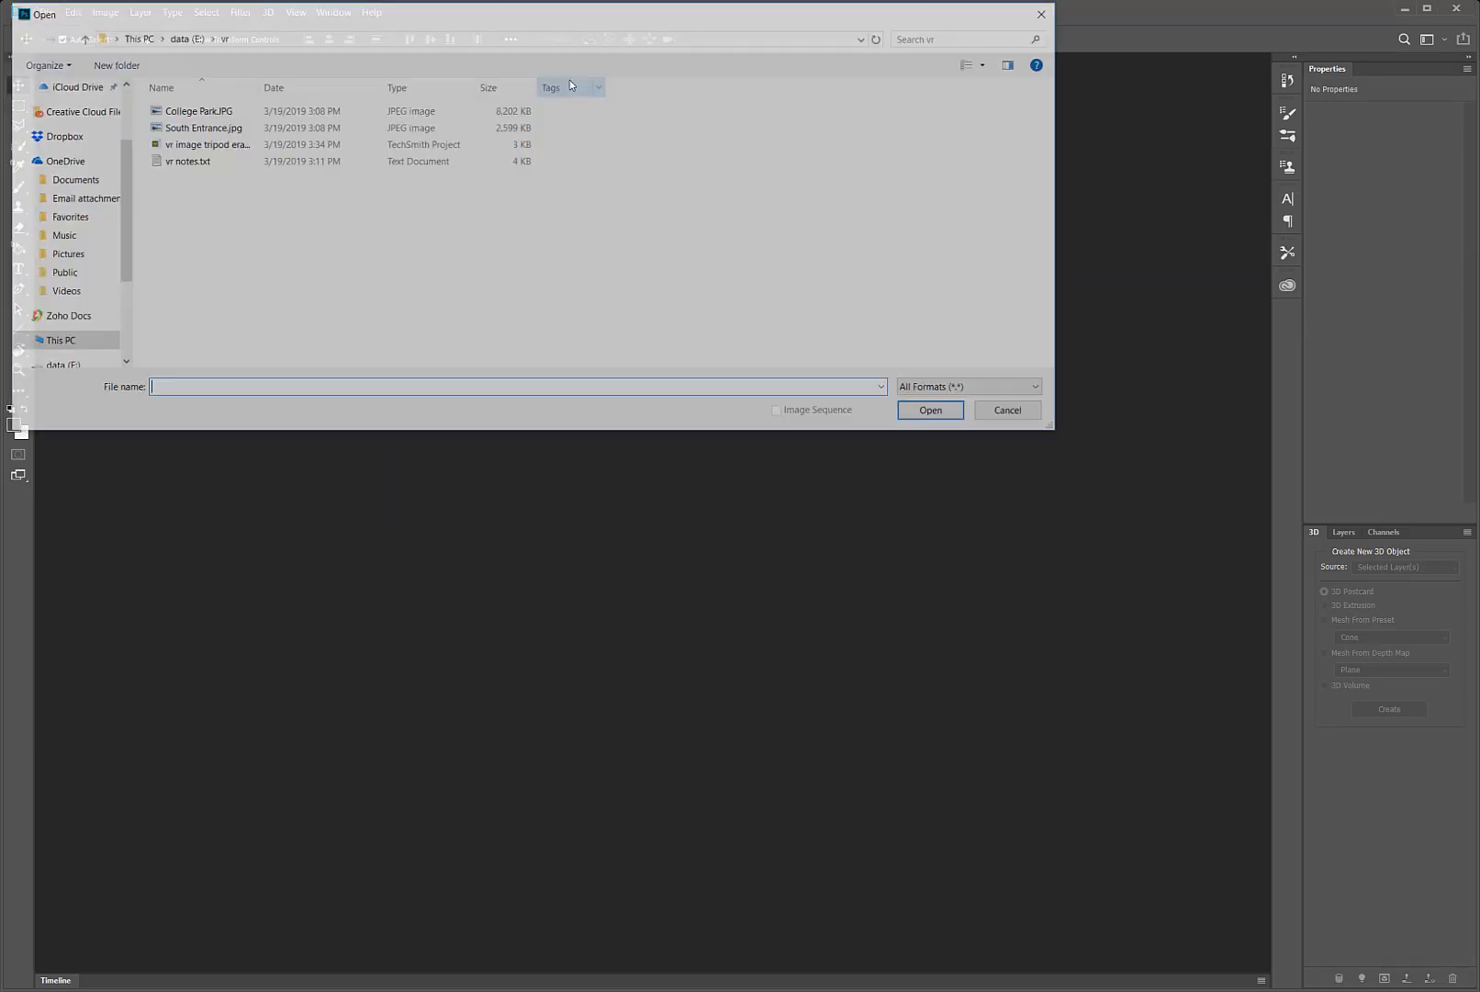
{"action": "left_click", "coordinate": [216, 127]}
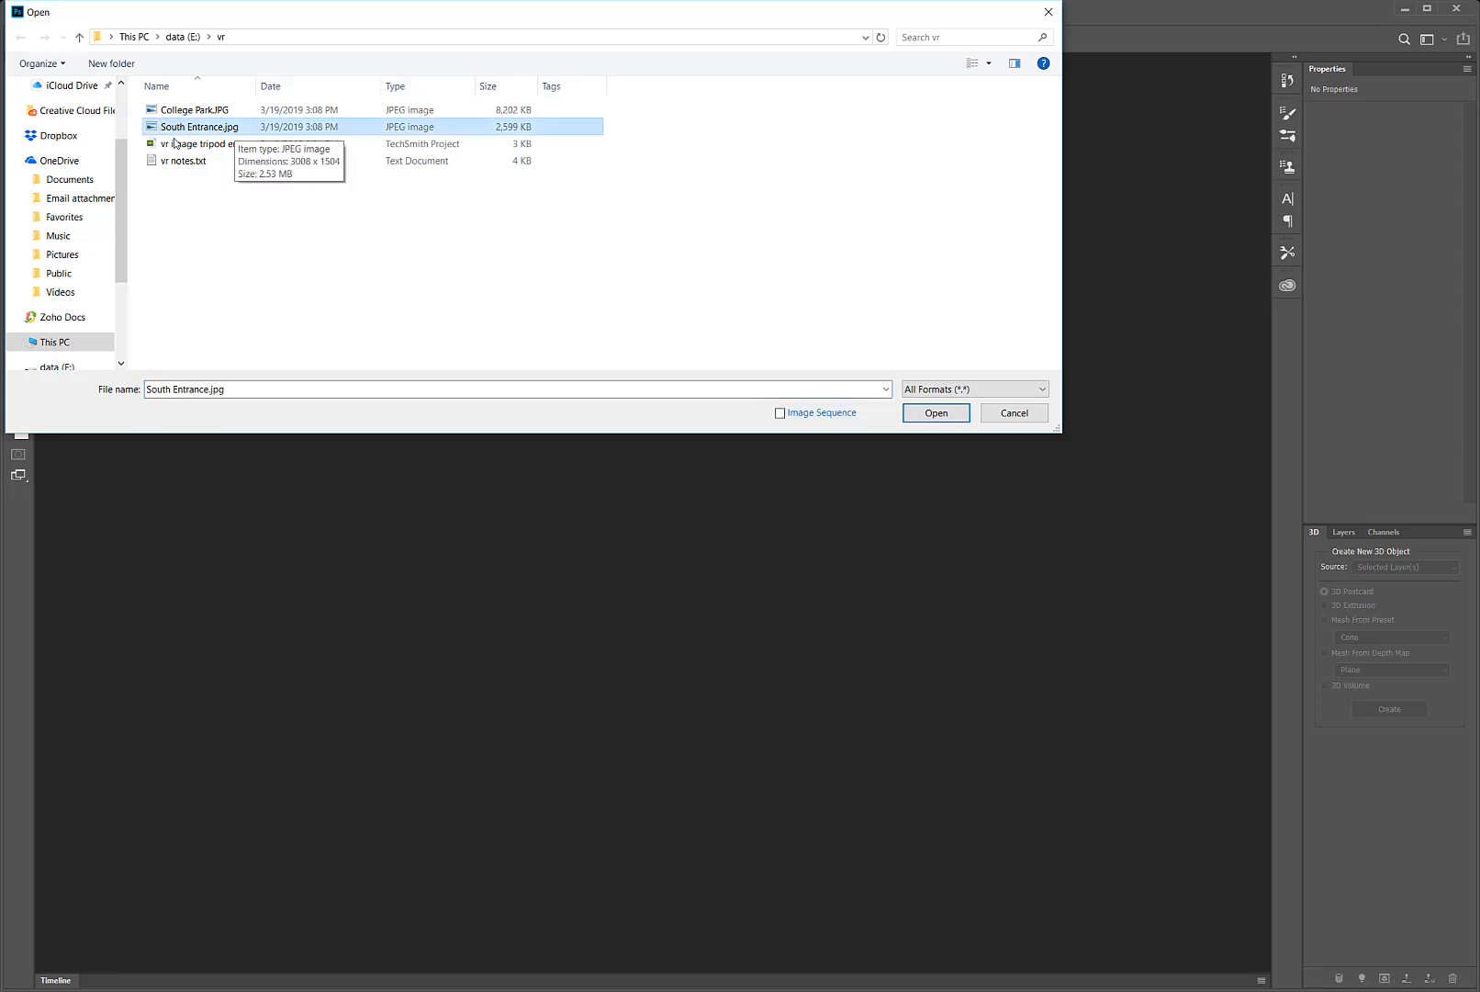
{"action": "left_click", "coordinate": [932, 412]}
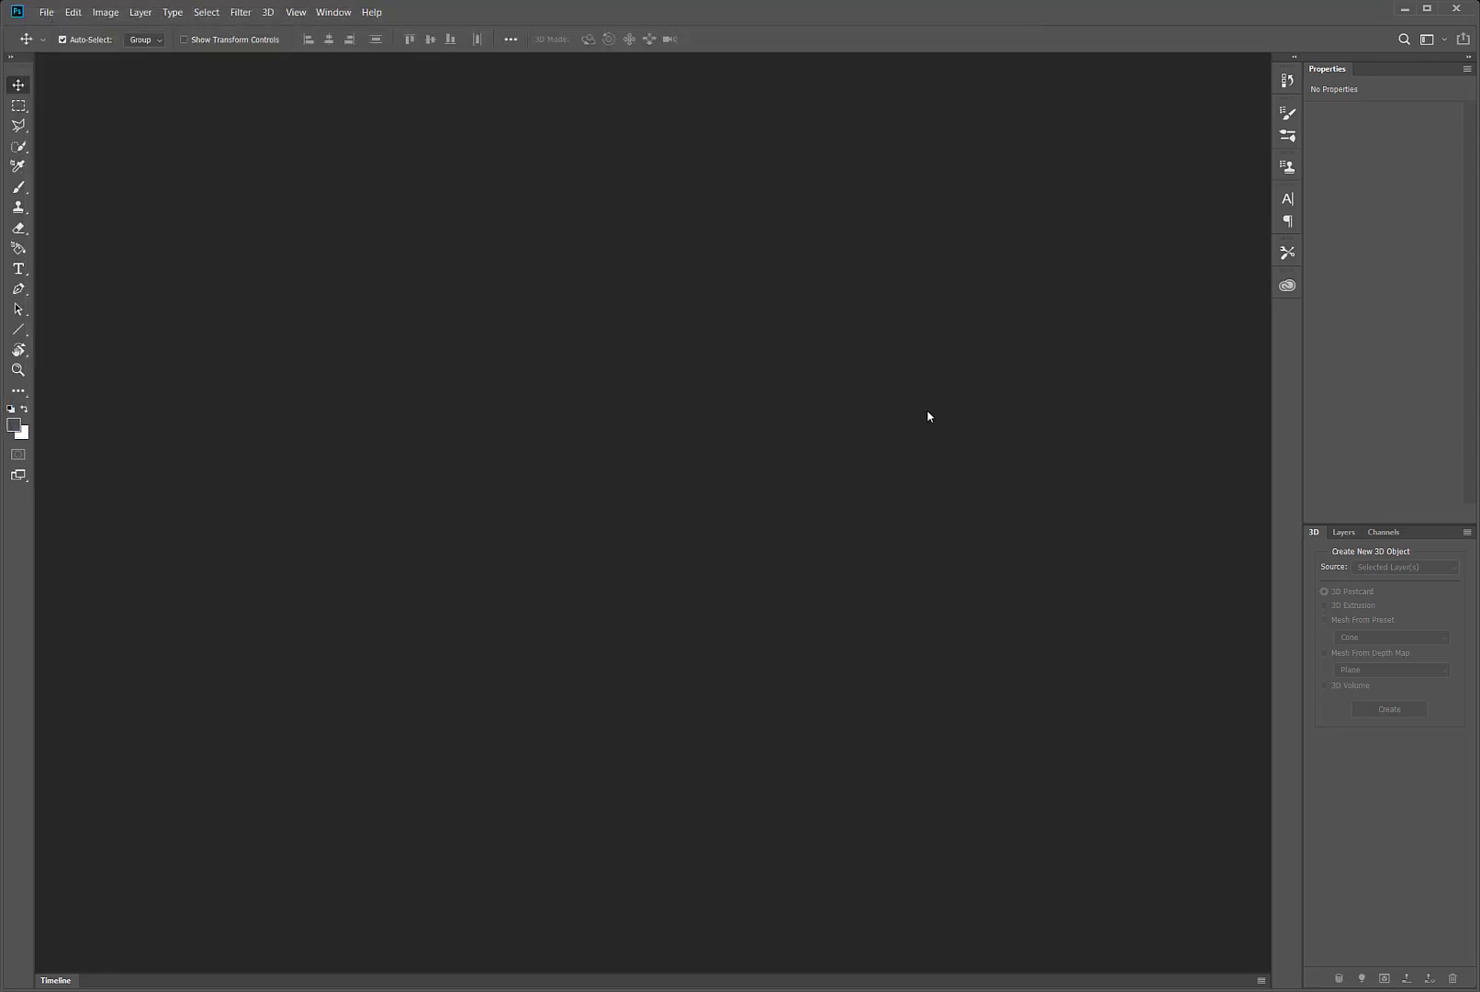
Set the South Entrance document to 800 pixels wide and 1200 pixels high, and create it.
{"action": "left_click", "coordinate": [883, 276]}
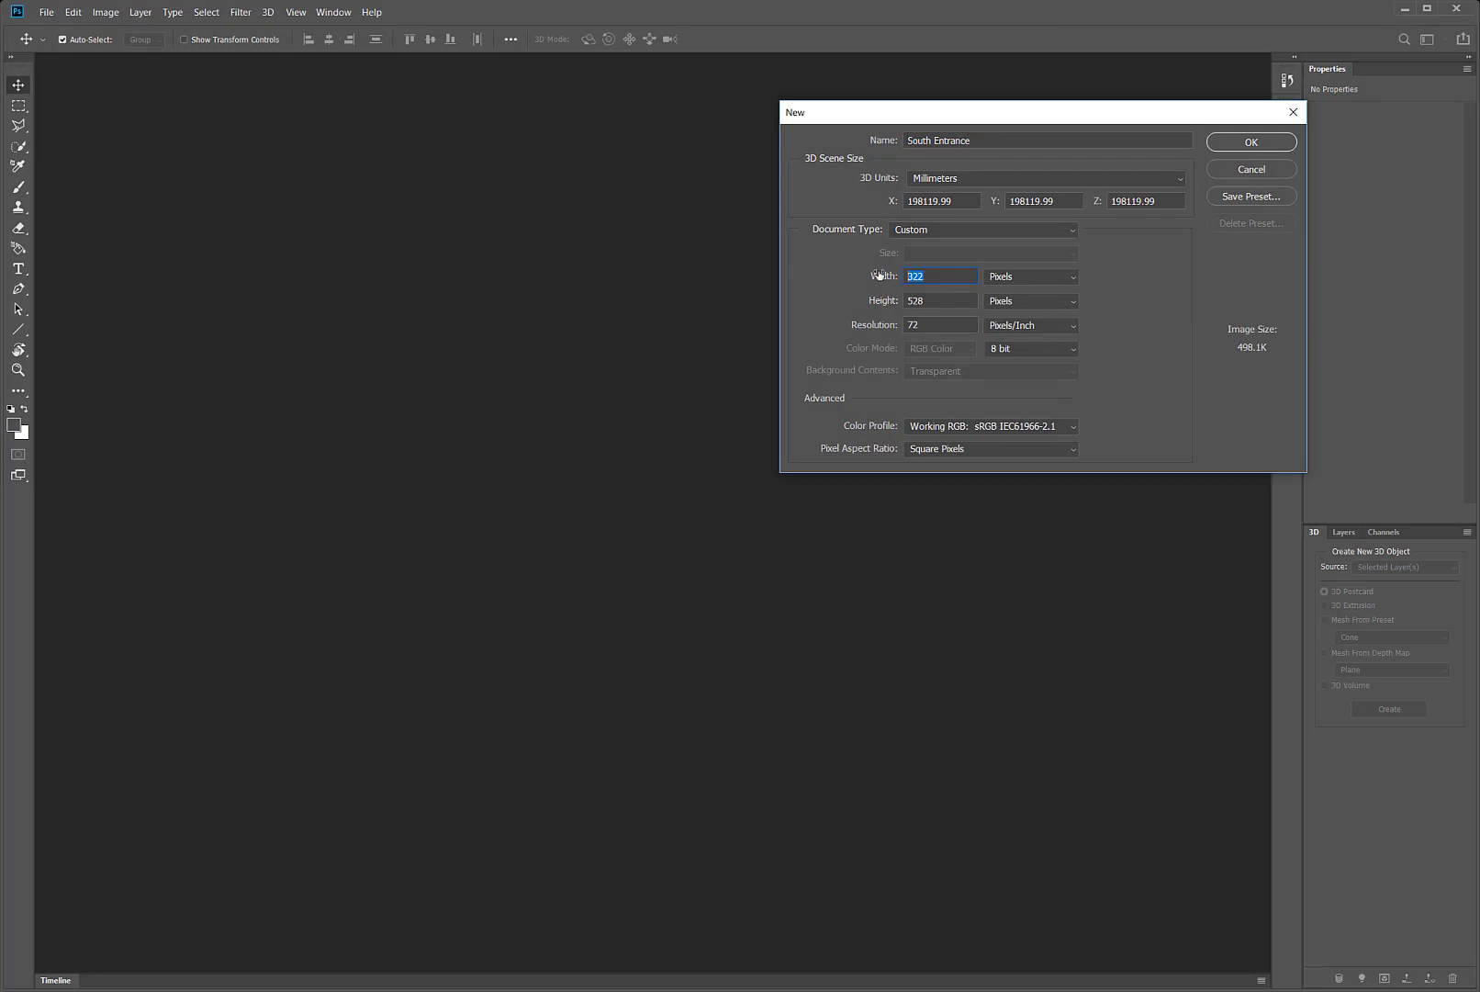
{"action": "type", "text": "800"}
{"action": "key", "text": "Tab"}
{"action": "type", "text": "1200"}
{"action": "left_click", "coordinate": [1251, 144]}
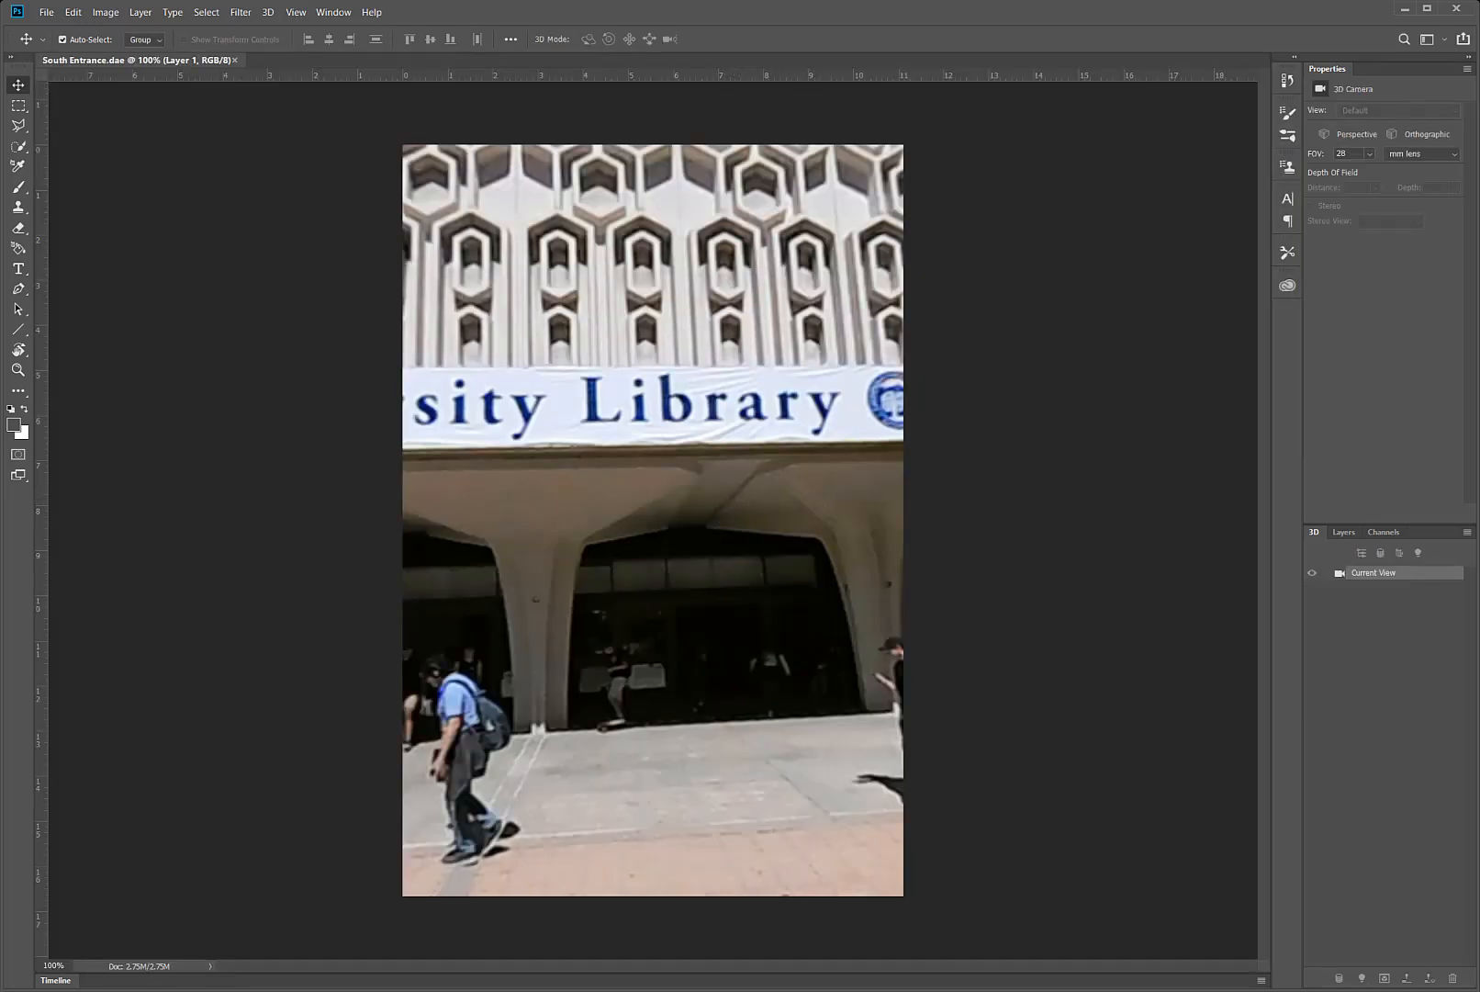
Outline the person holding the camera and the dark shadow beside them on the brick ground with a closed Polygonal Lasso selection.
{"action": "left_click_drag", "start_coordinate": [719, 508], "coordinate": [1035, 468]}
{"action": "left_click_drag", "start_coordinate": [726, 417], "coordinate": [726, 583]}
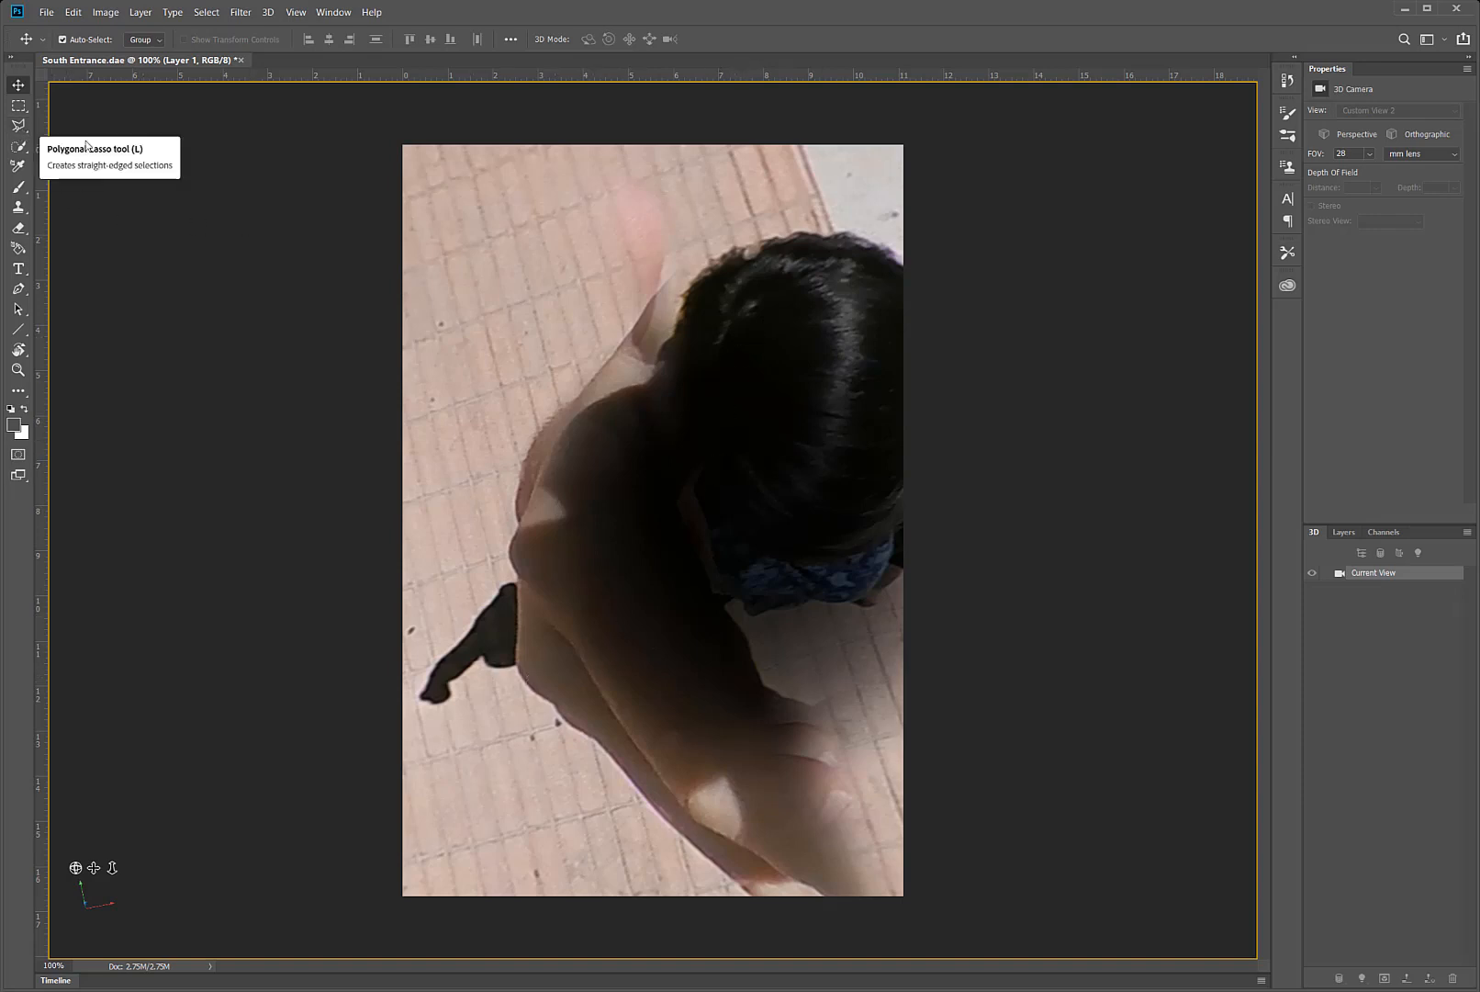
{"action": "left_click", "coordinate": [22, 133]}
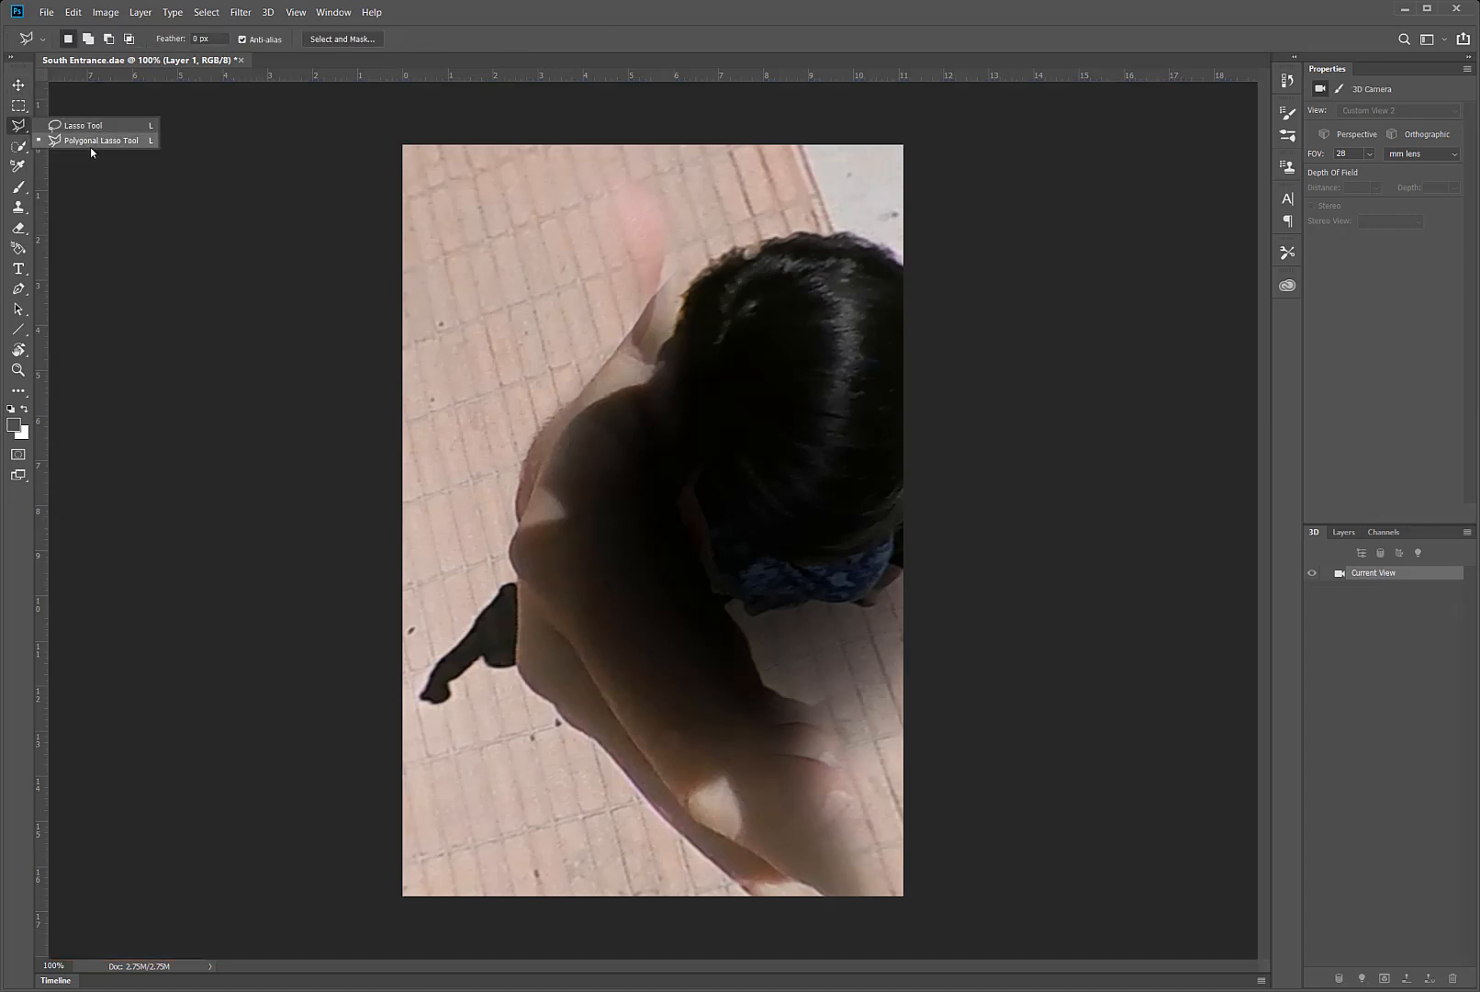
{"action": "left_click", "coordinate": [694, 261]}
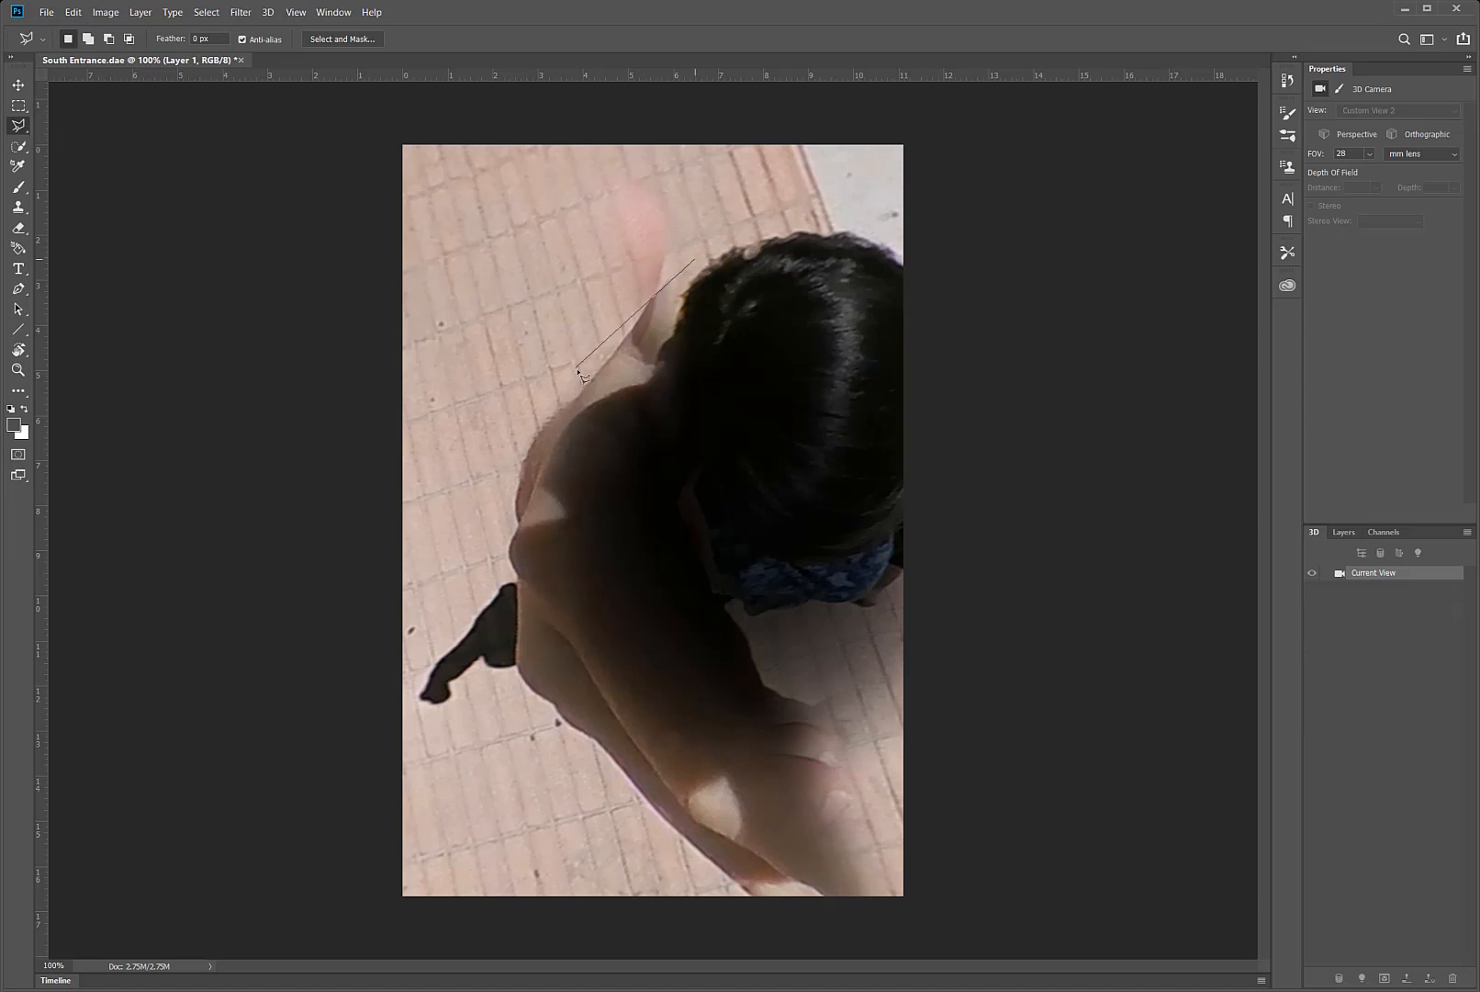
{"action": "left_click", "coordinate": [507, 464]}
{"action": "left_click", "coordinate": [498, 574]}
{"action": "left_click", "coordinate": [410, 676]}
{"action": "left_click", "coordinate": [430, 710]}
{"action": "left_click", "coordinate": [496, 693]}
{"action": "left_click", "coordinate": [523, 691]}
{"action": "left_click", "coordinate": [687, 870]}
{"action": "left_click", "coordinate": [754, 905]}
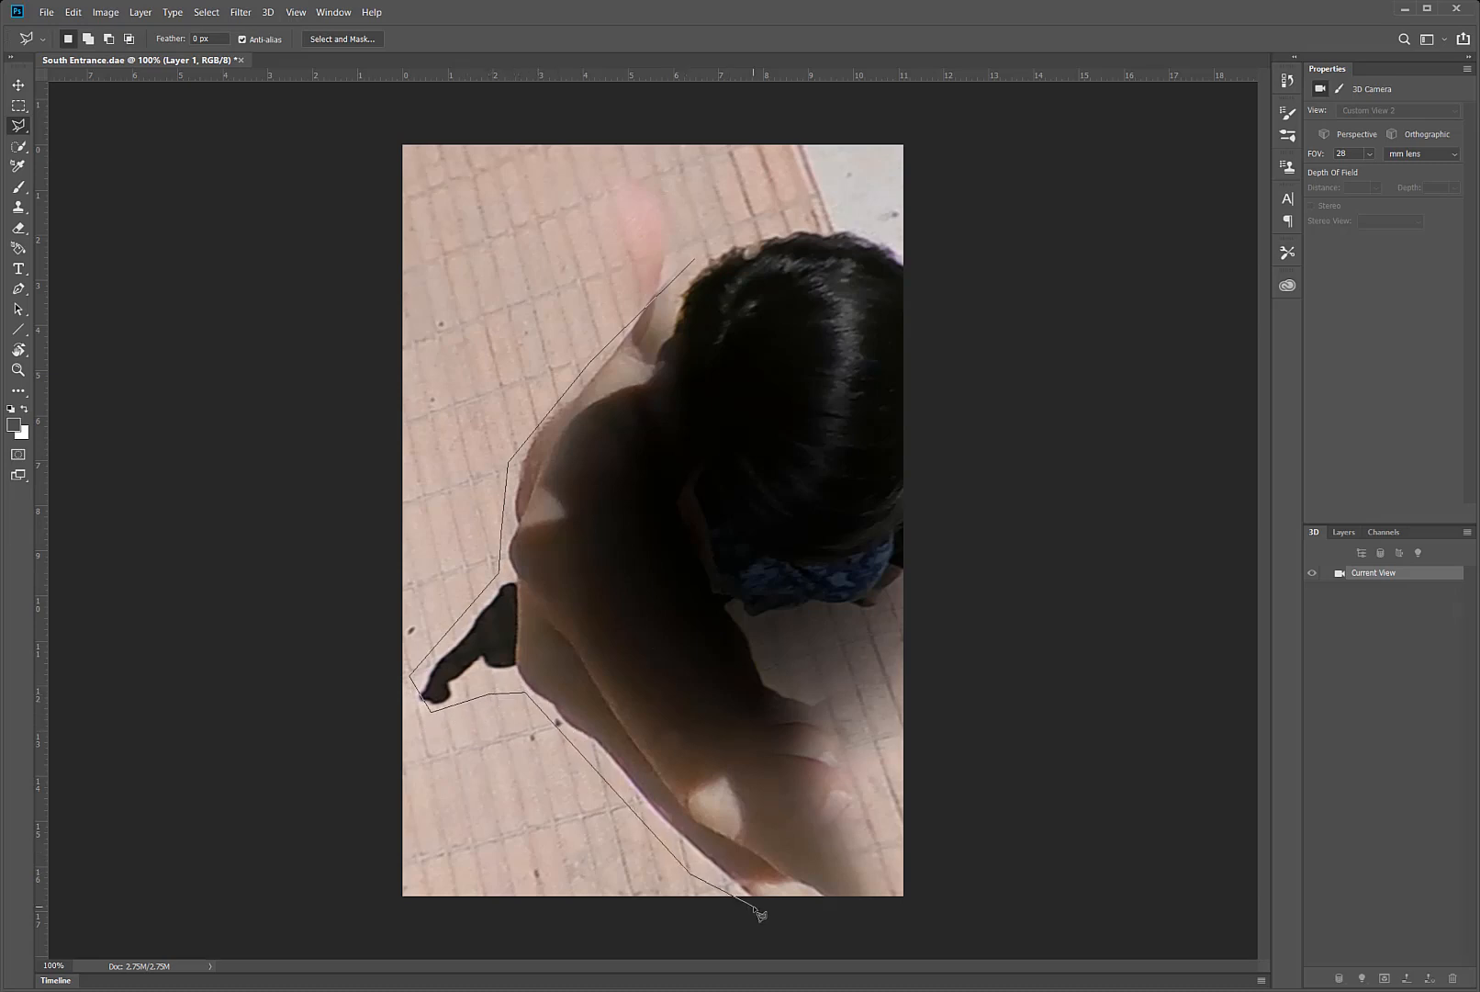
{"action": "left_click", "coordinate": [972, 912]}
{"action": "left_click", "coordinate": [916, 543]}
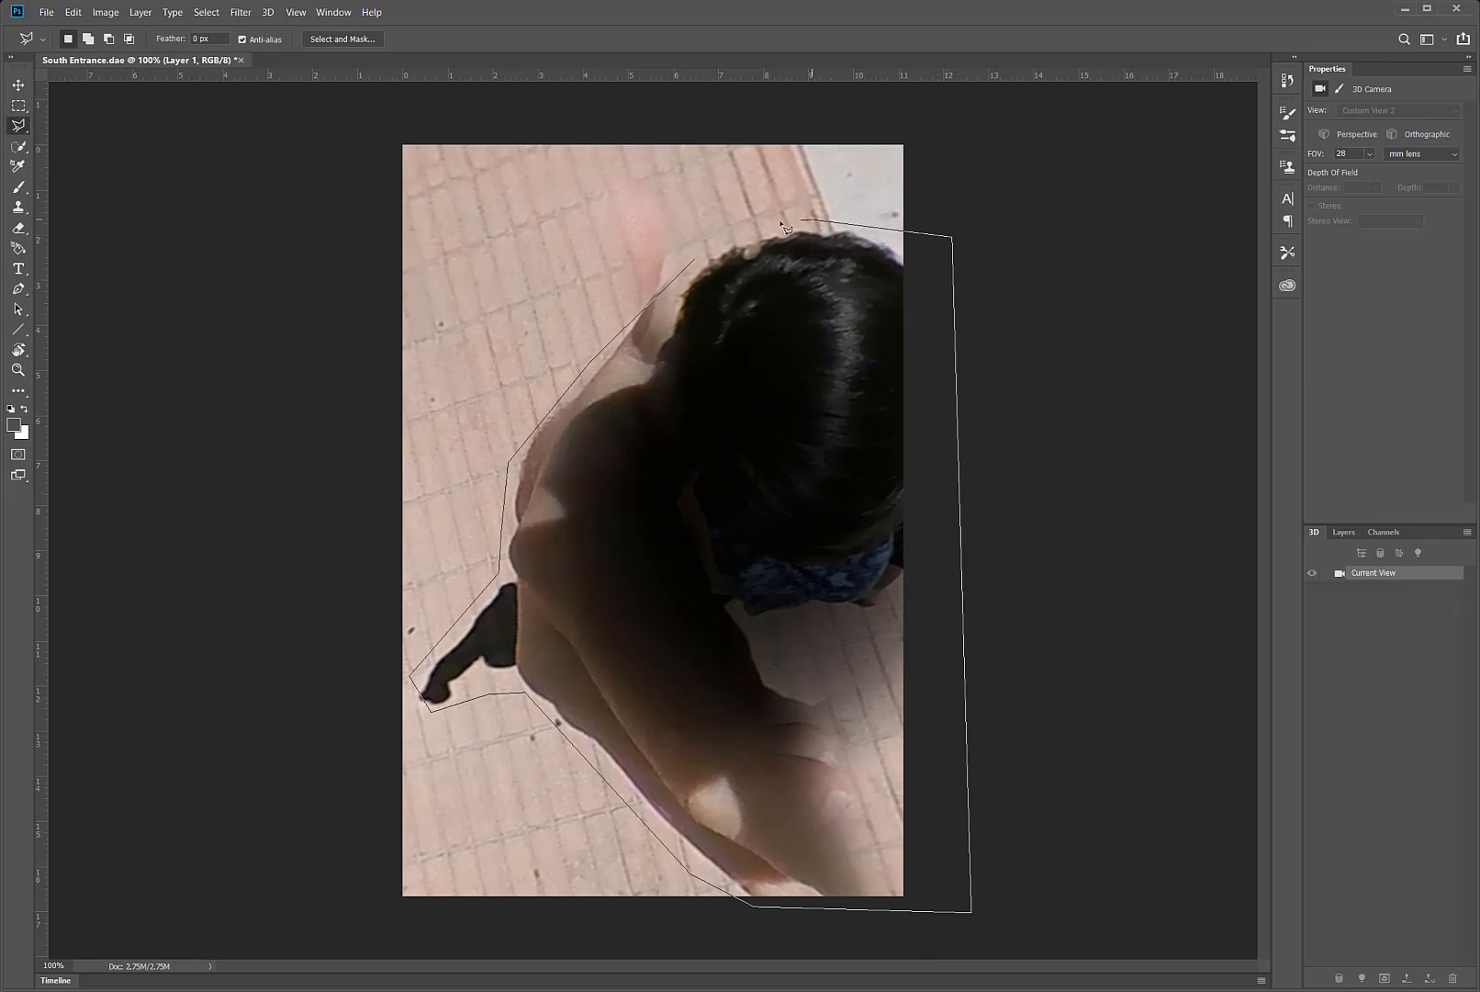
{"action": "left_click", "coordinate": [698, 267]}
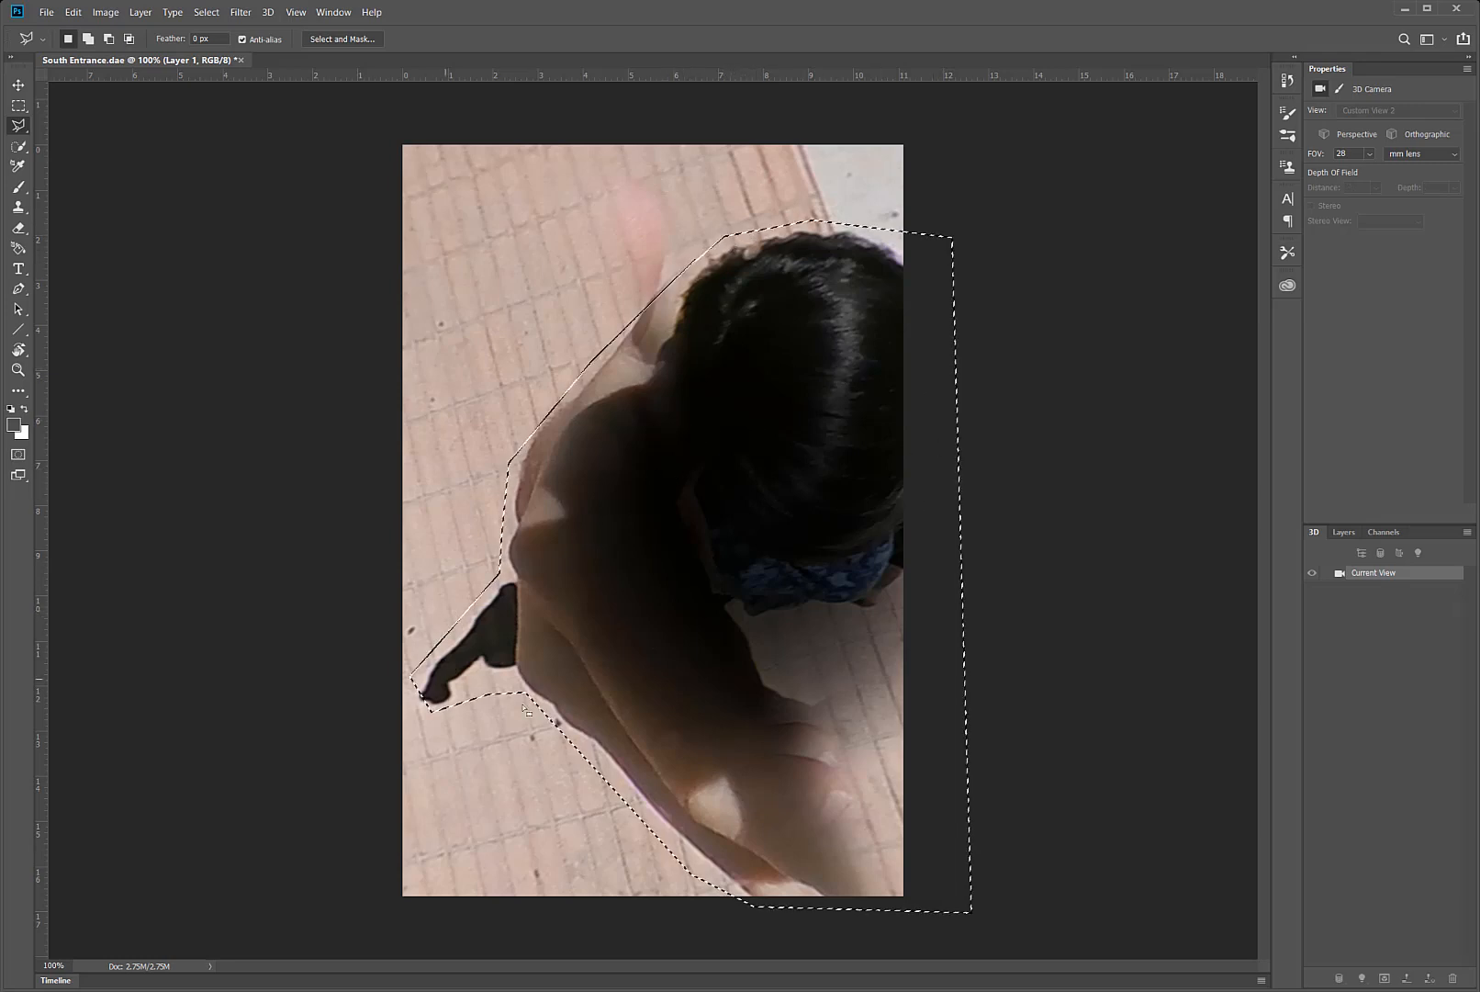
Fill the selected person with Content-Aware contents at 100% opacity and deselect the area.
{"action": "left_click", "coordinate": [73, 12]}
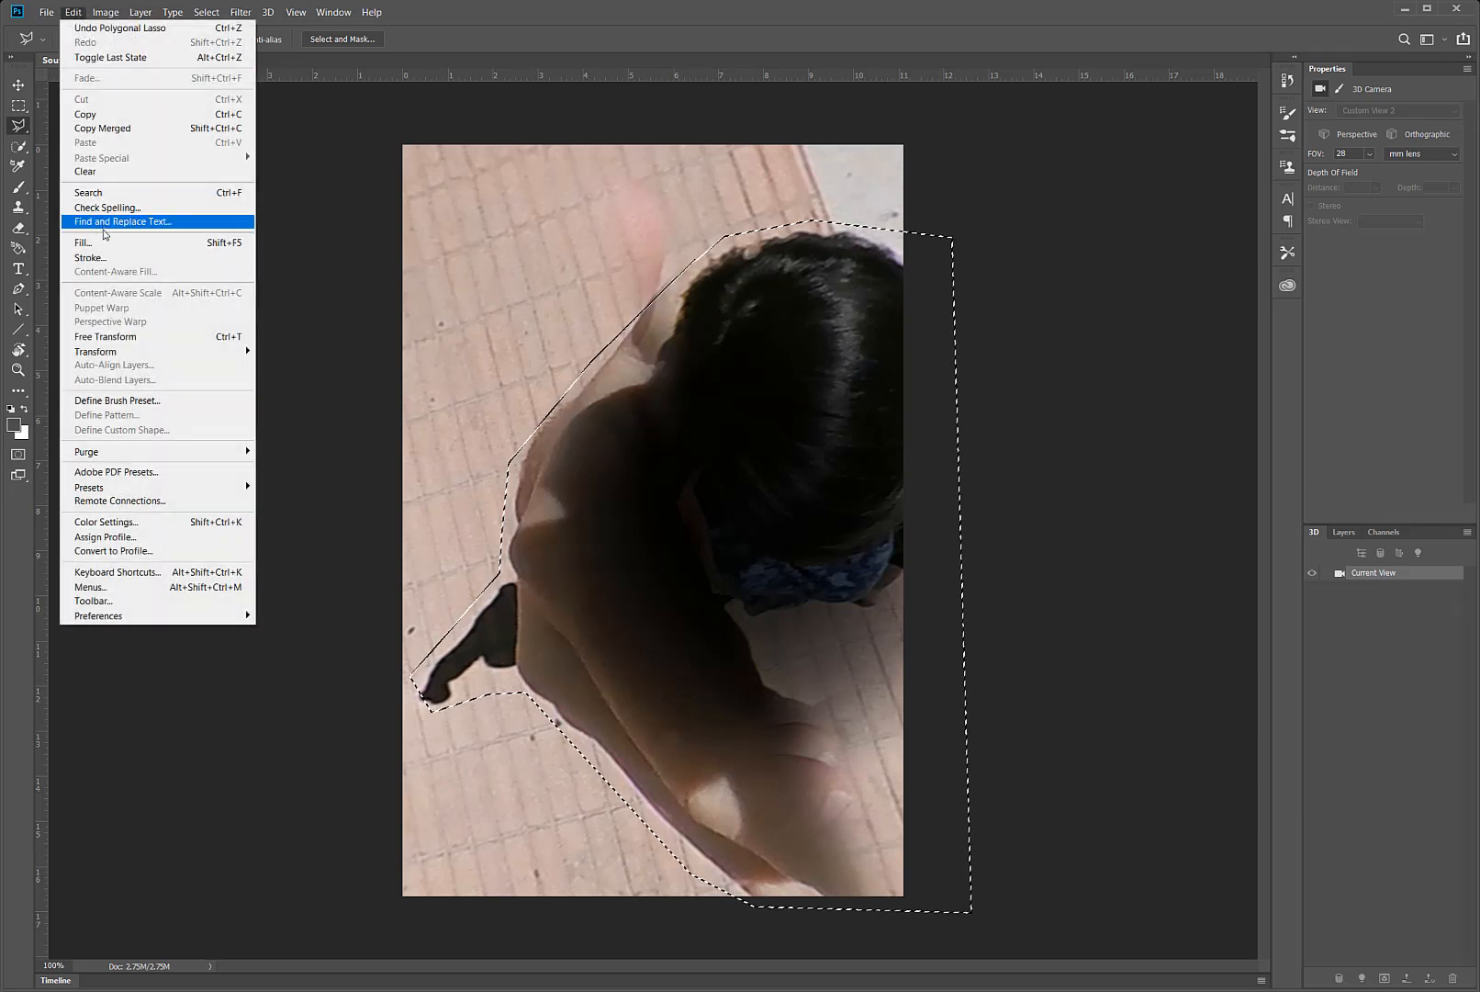
{"action": "left_click", "coordinate": [101, 243]}
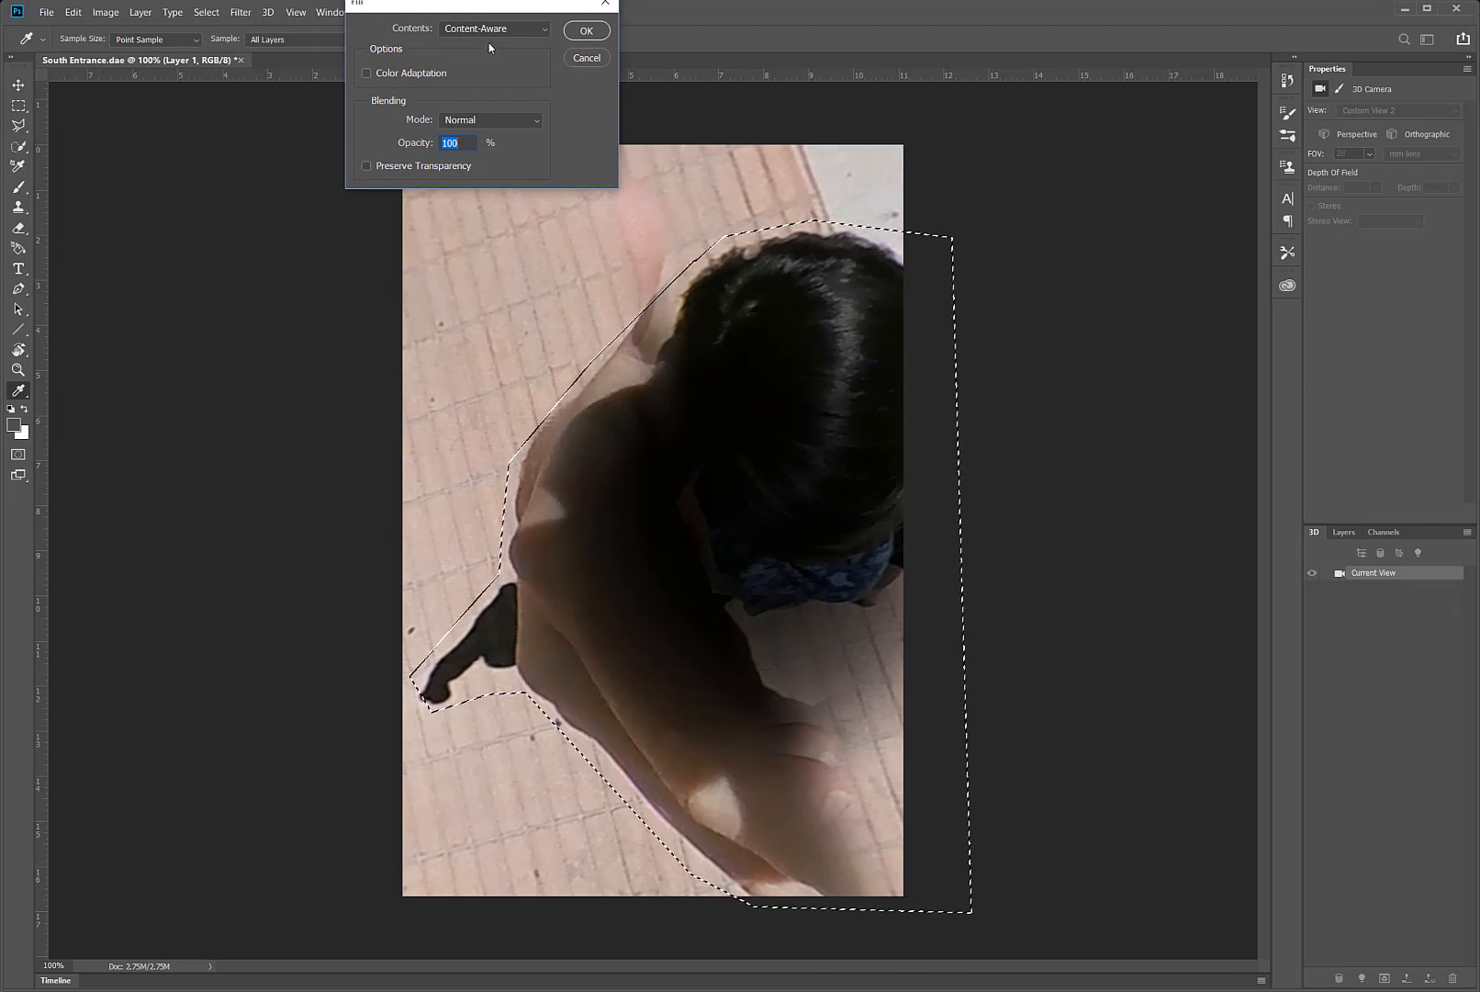
{"action": "left_click", "coordinate": [606, 37]}
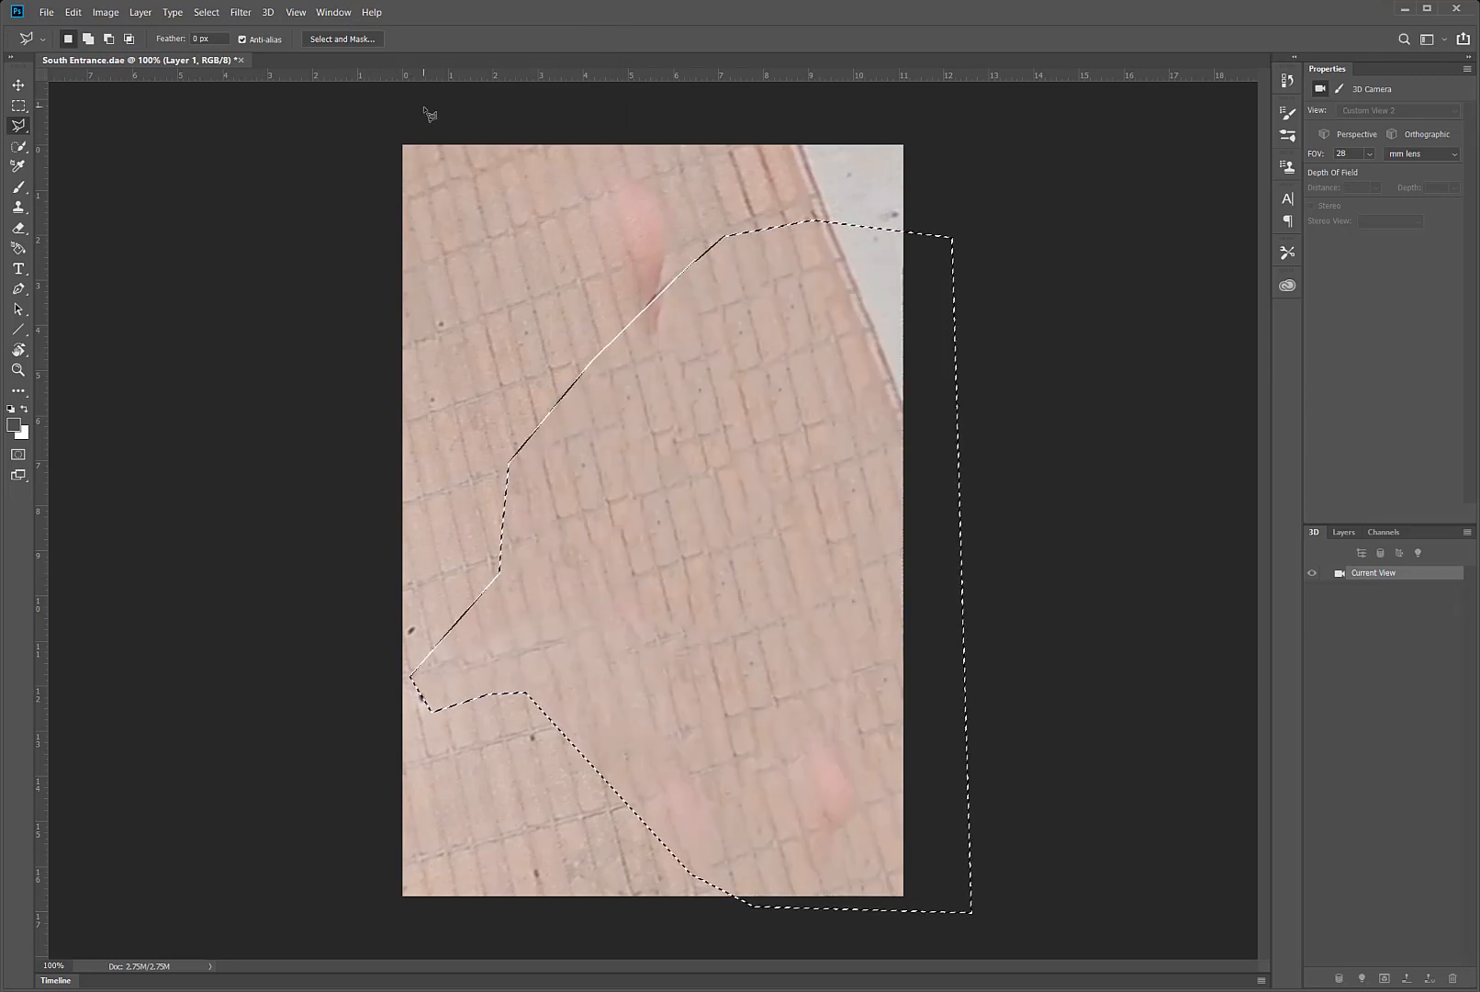
{"action": "key", "text": "ctrl+d"}
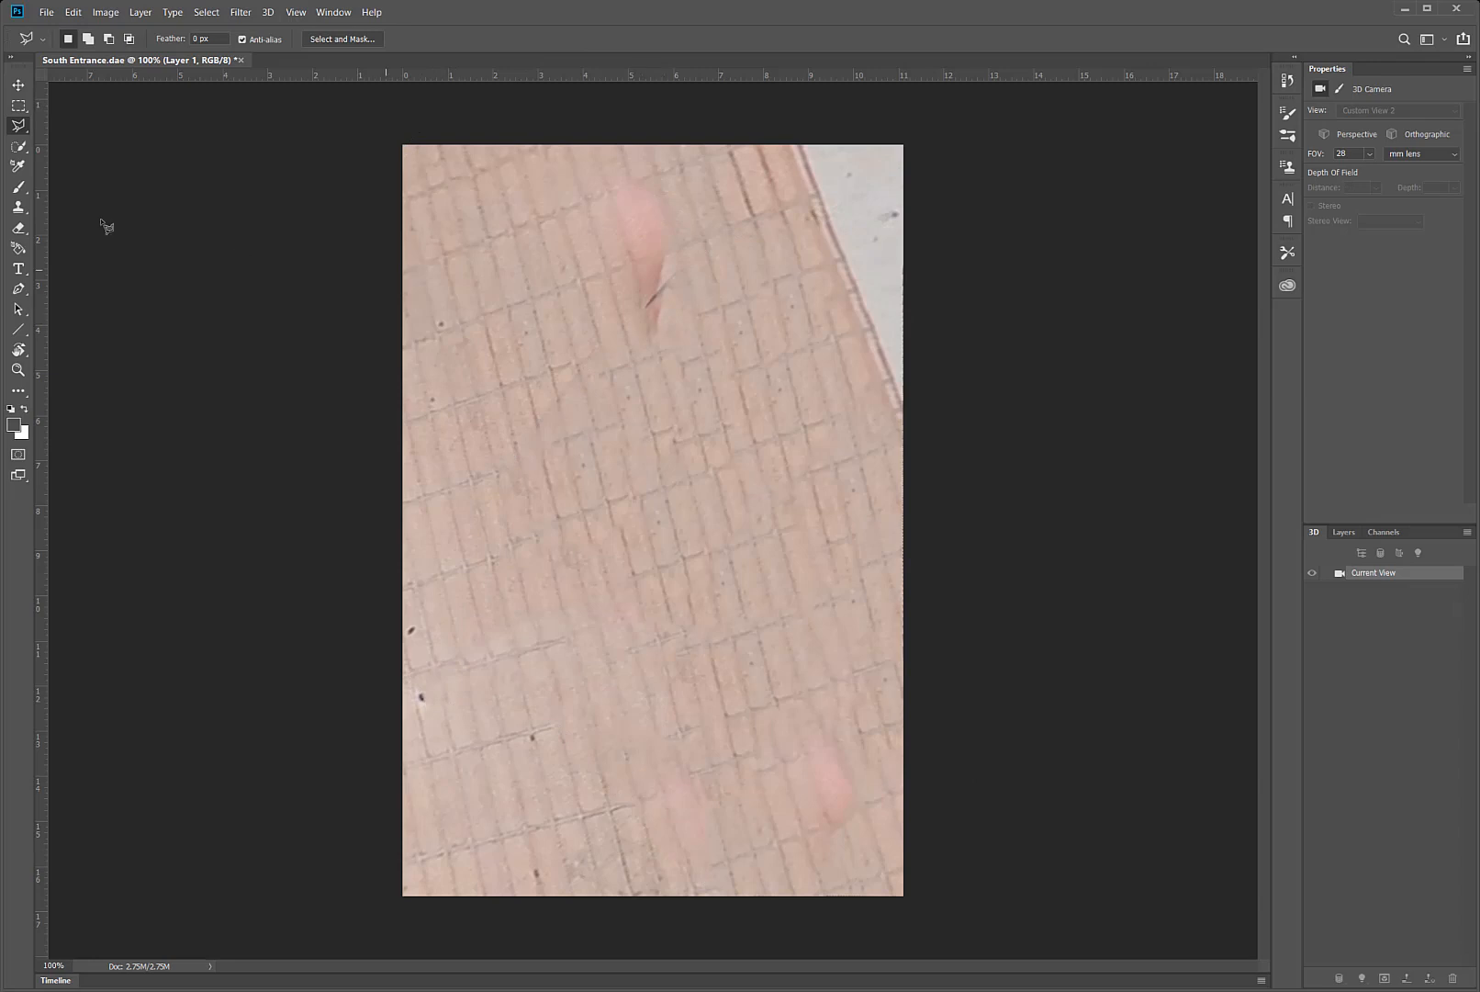
{"action": "left_click", "coordinate": [20, 85]}
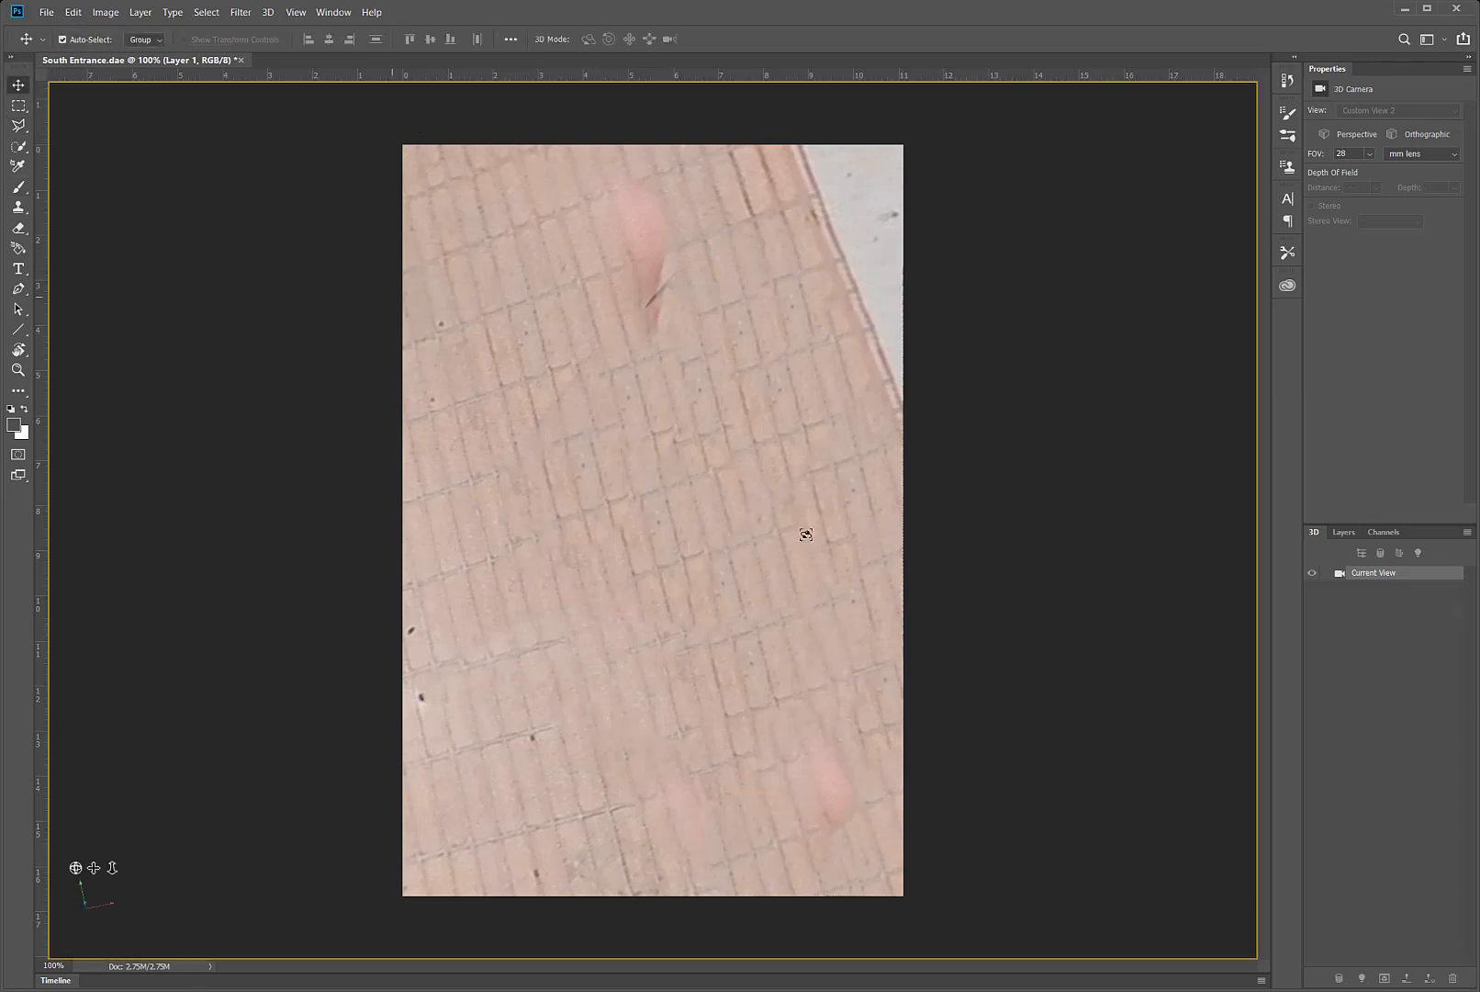
{"action": "left_click_drag", "start_coordinate": [807, 536], "coordinate": [783, 311]}
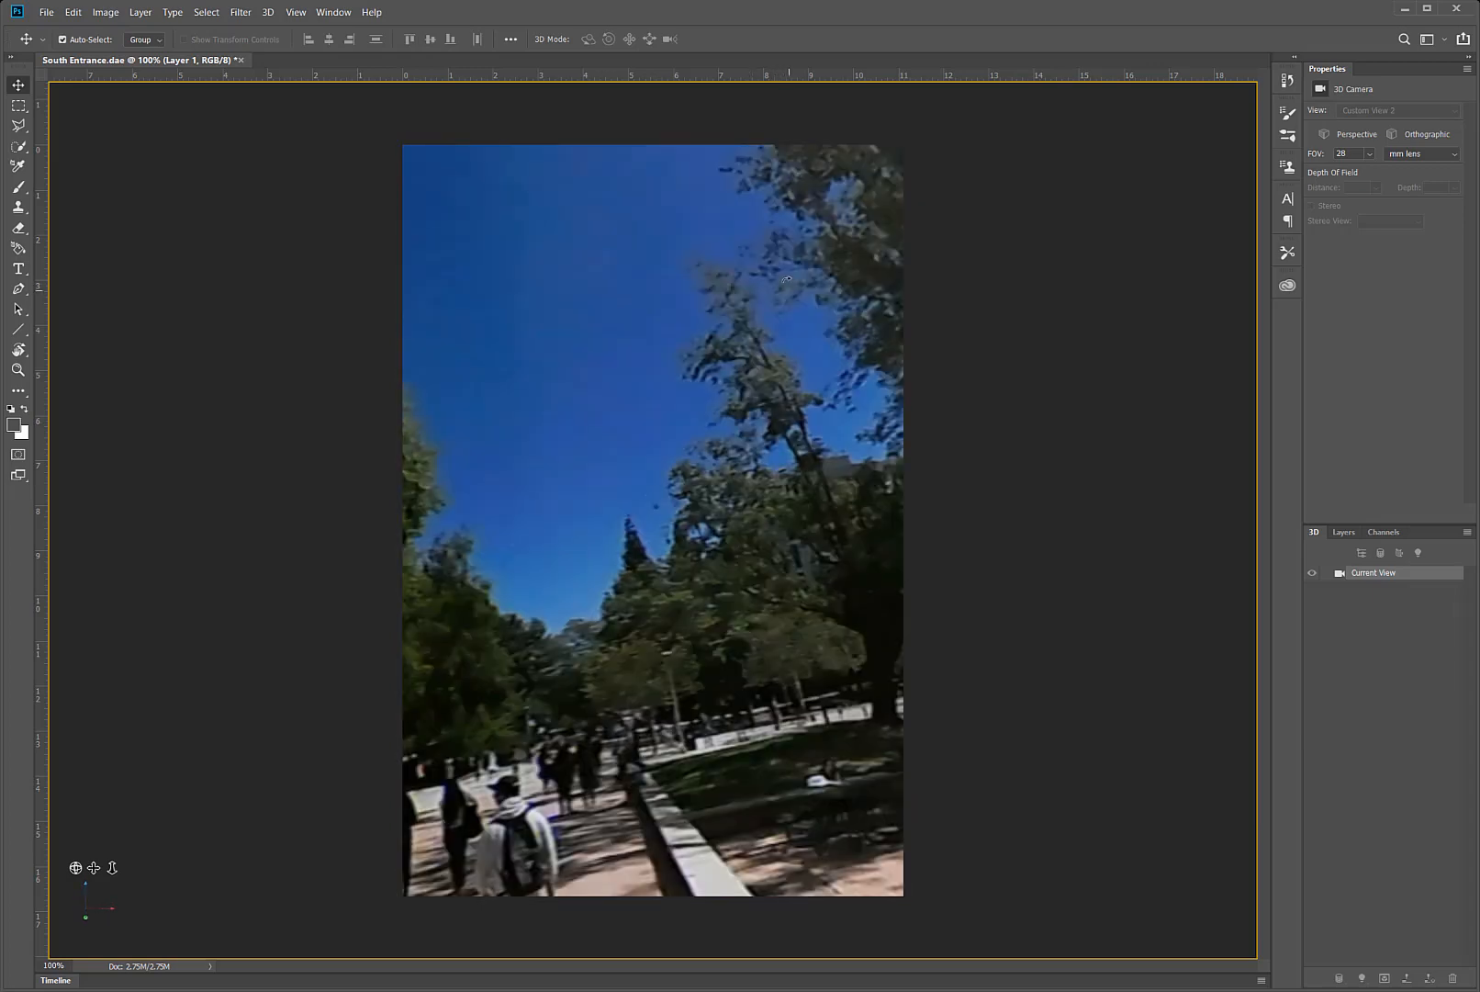